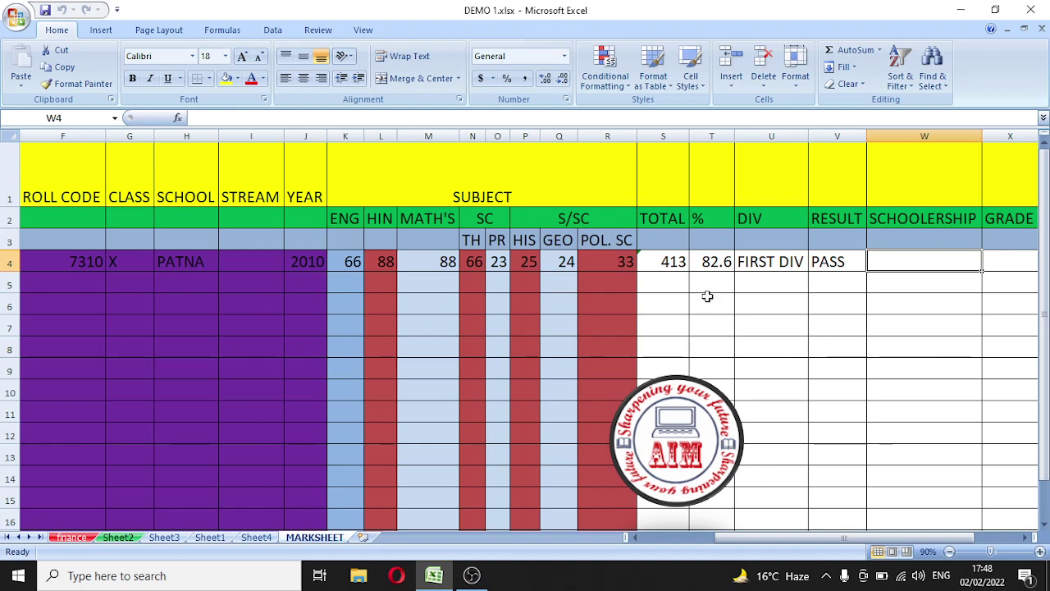
Start an IF formula in scholarship cell W4 that returns "Rs. 10000" when the percentage in T4 is >=80
{"action": "left_click", "coordinate": [1039, 552]}
{"action": "left_click", "coordinate": [1039, 552]}
{"action": "left_click_drag", "start_coordinate": [768, 538], "coordinate": [811, 538]}
{"action": "scroll", "coordinate": [728, 224], "scroll_direction": "up", "scroll_amount": 1}
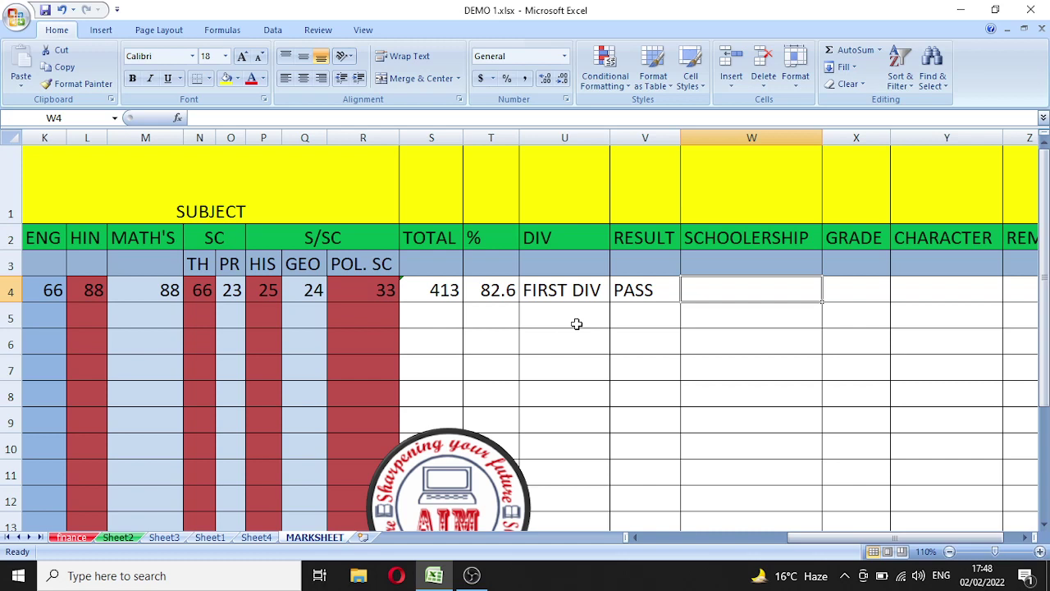
{"action": "type", "text": "=i"}
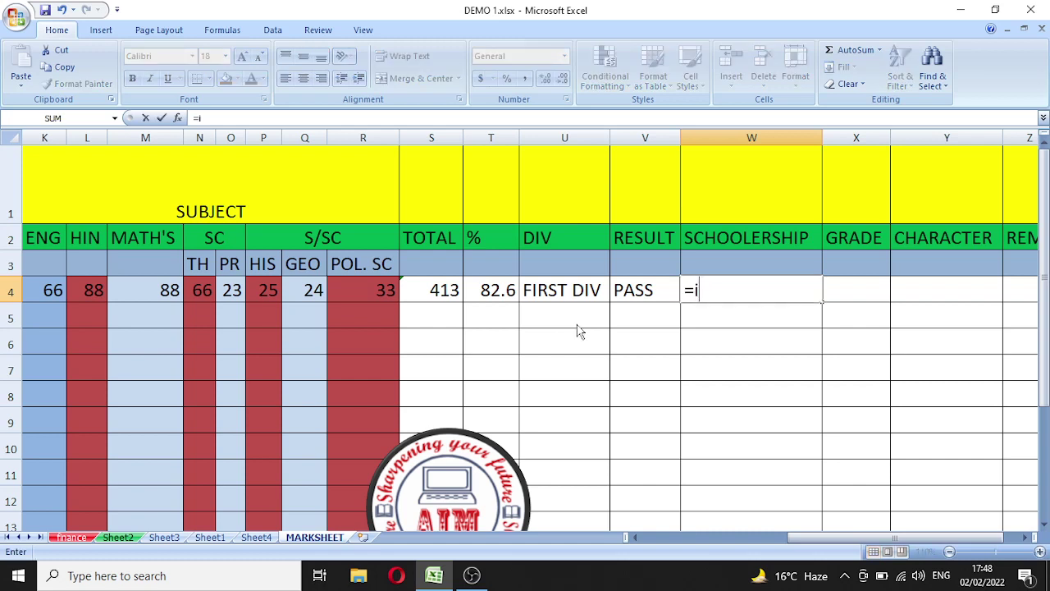
{"action": "type", "text": "f("}
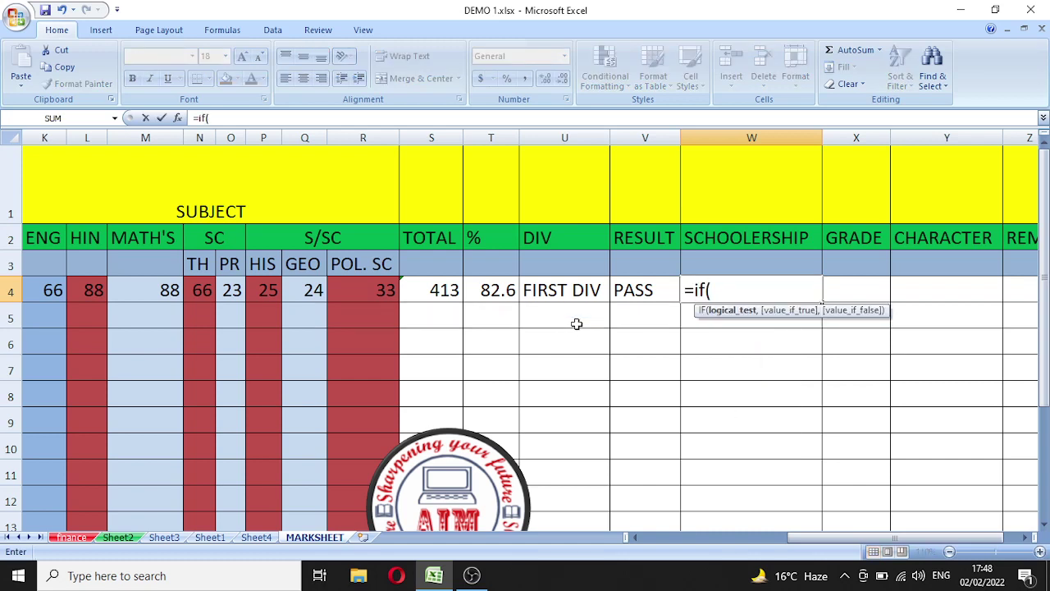
{"action": "left_click", "coordinate": [489, 290]}
{"action": "type", "text": ">"}
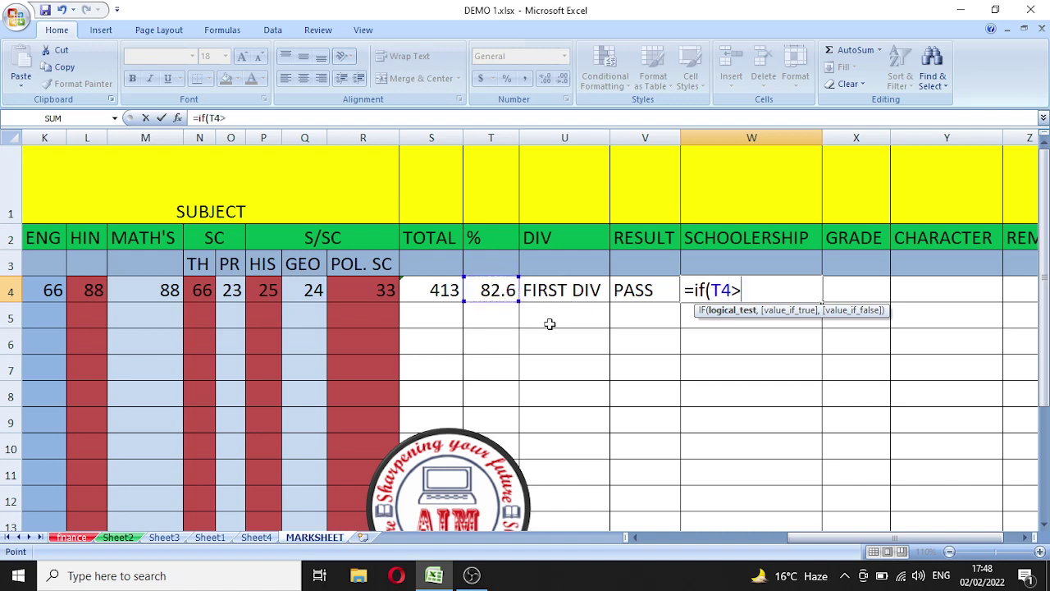
{"action": "type", "text": "=80,\""}
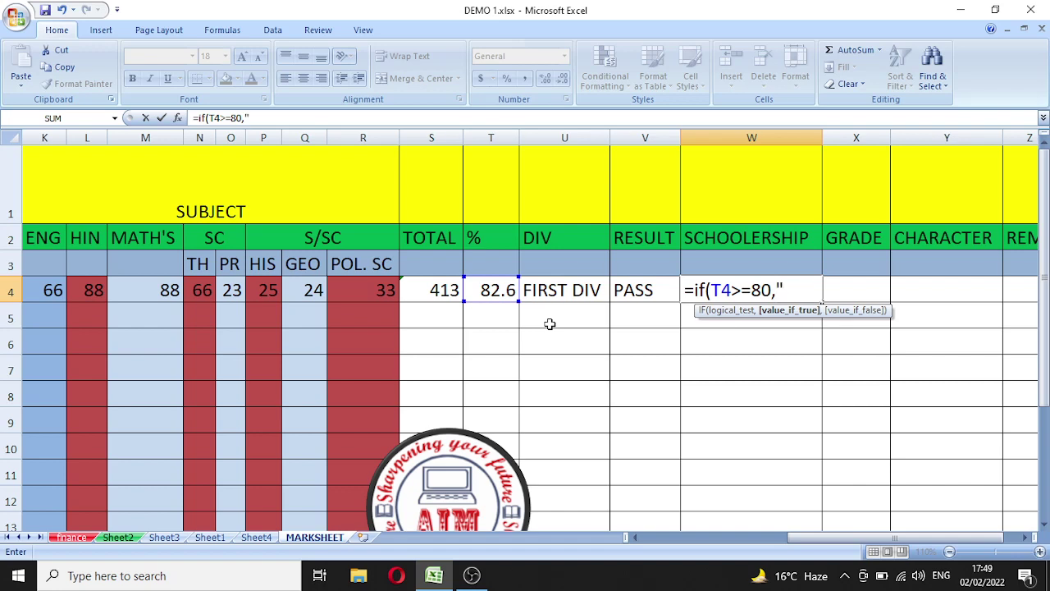
{"action": "type", "text": "Rs. 10000"}
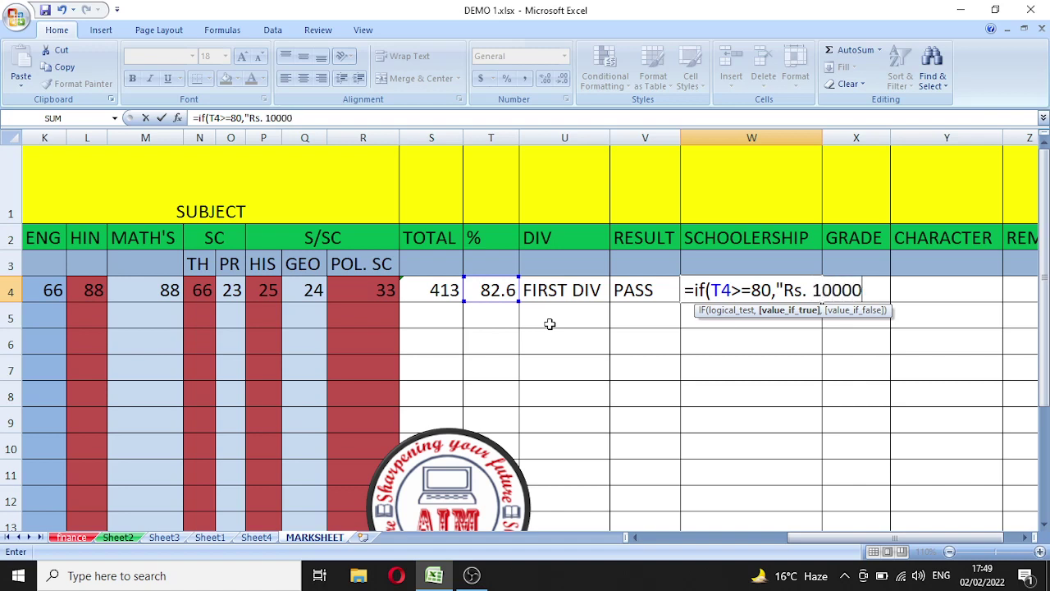
{"action": "type", "text": "\""}
{"action": "type", "text": ","}
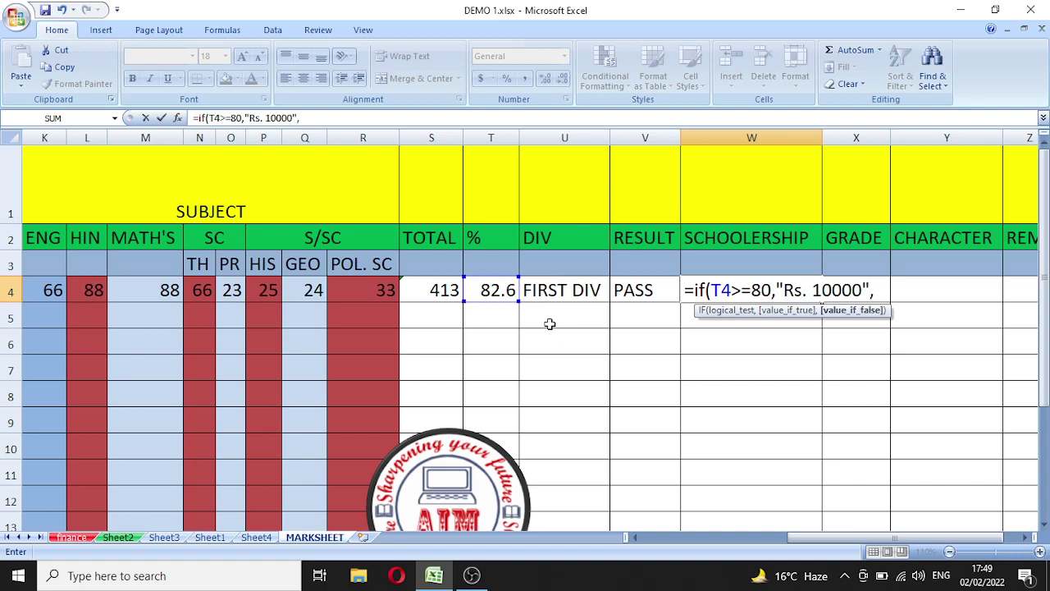
Complete the W4 formula with a nested IF returning "Rs 5000" when T4>60 and a blank " " otherwise
{"action": "type", "text": "if("}
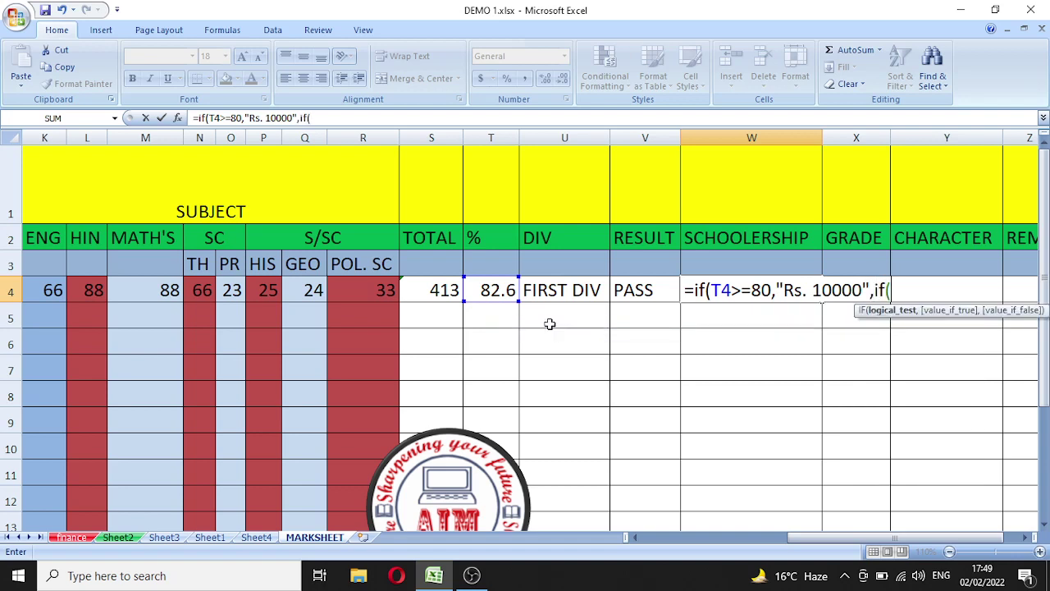
{"action": "left_click", "coordinate": [490, 289]}
{"action": "type", "text": ">60"}
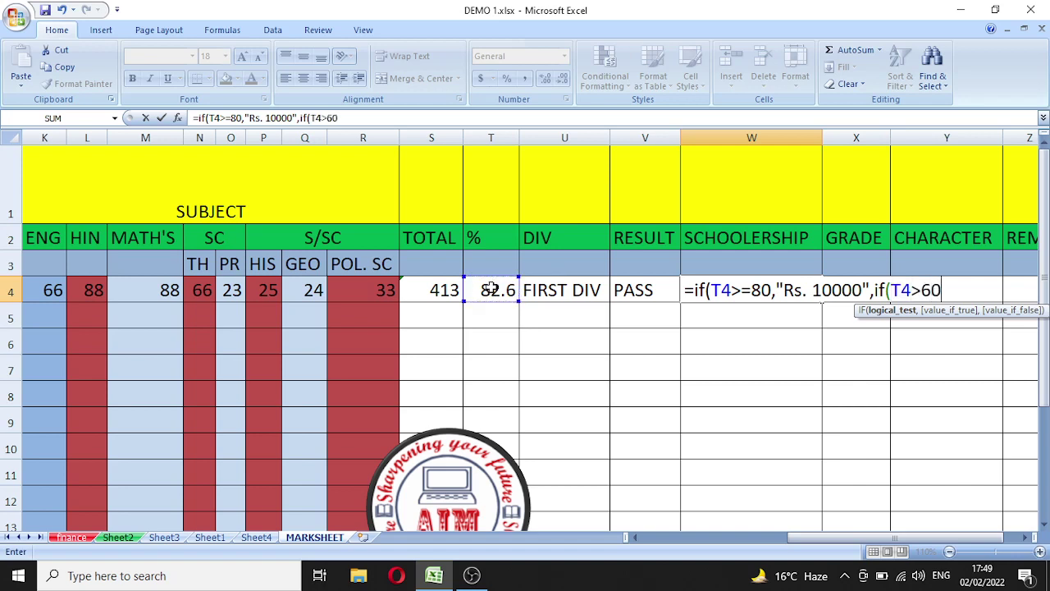
{"action": "type", "text": ",\""}
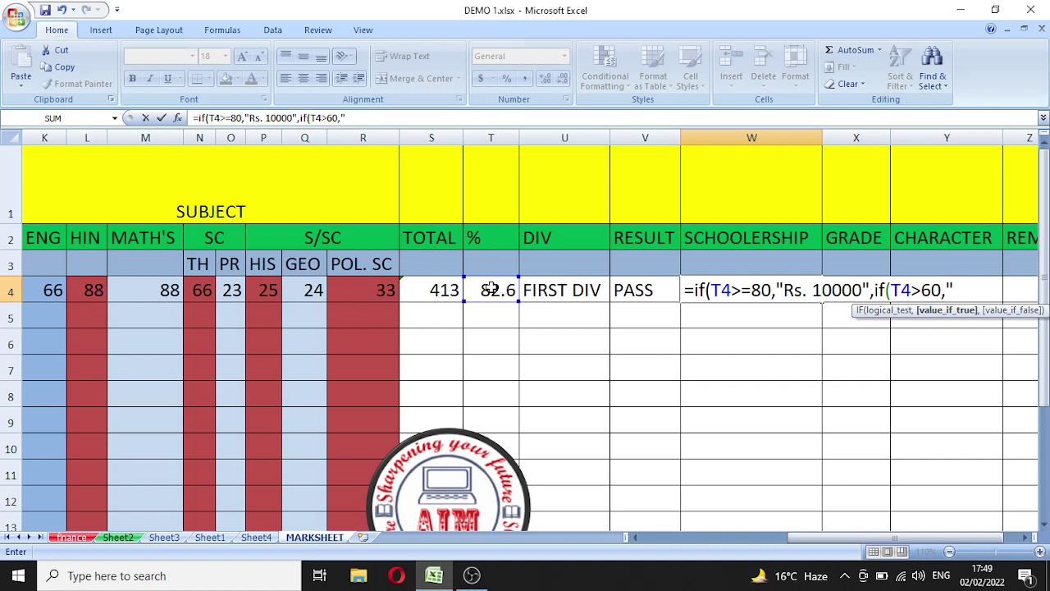
{"action": "type", "text": "Rs 5000"}
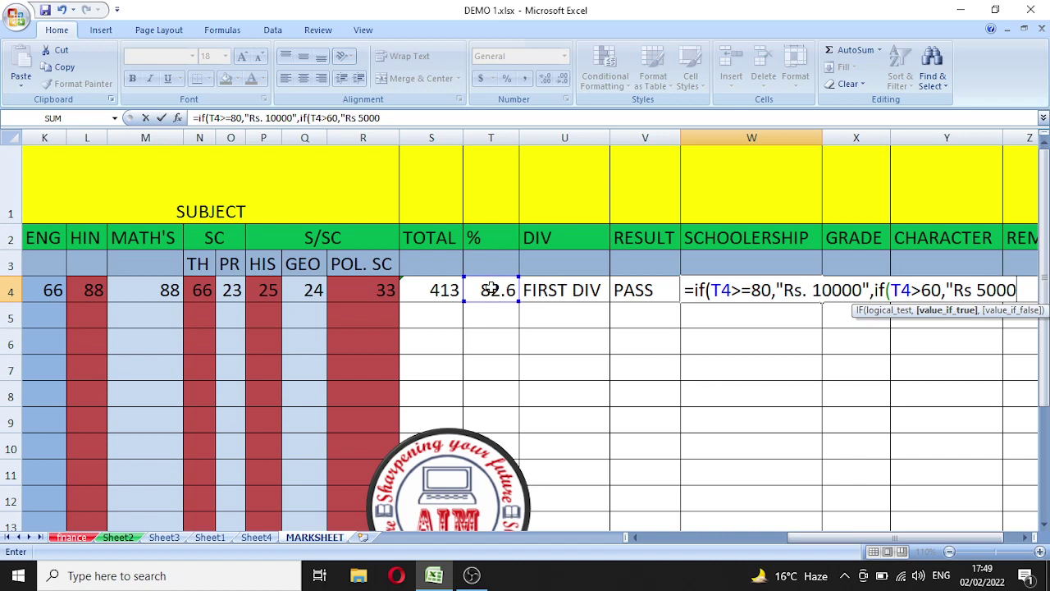
{"action": "type", "text": "\",\""}
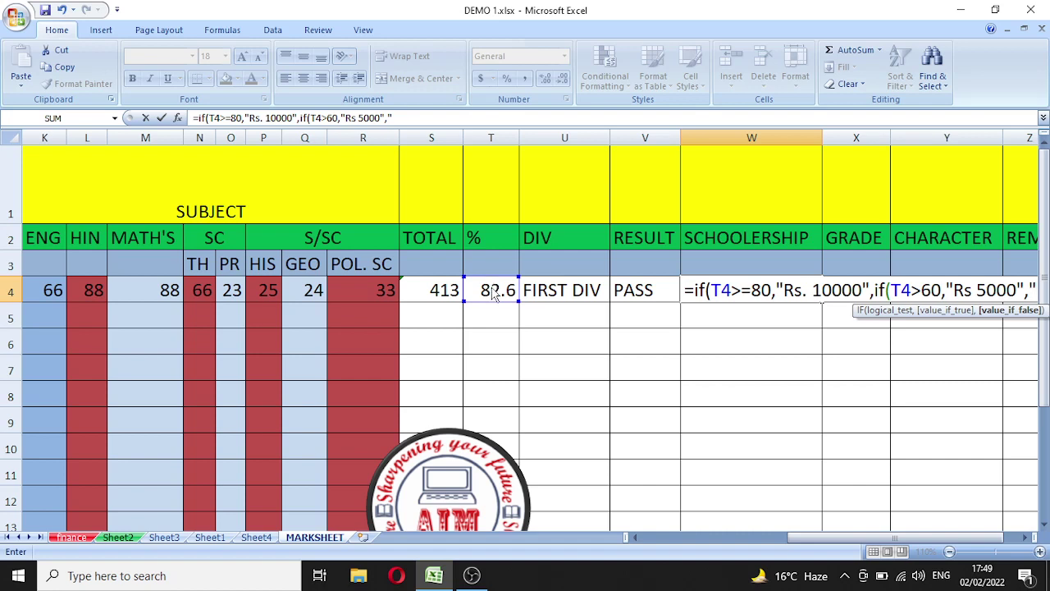
{"action": "type", "text": "\""}
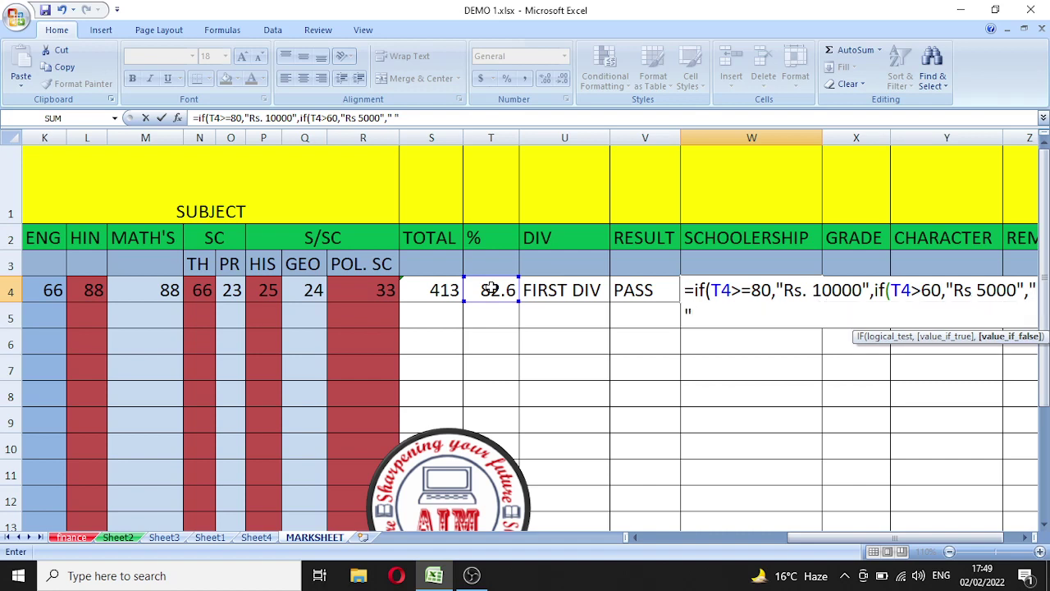
{"action": "type", "text": "))"}
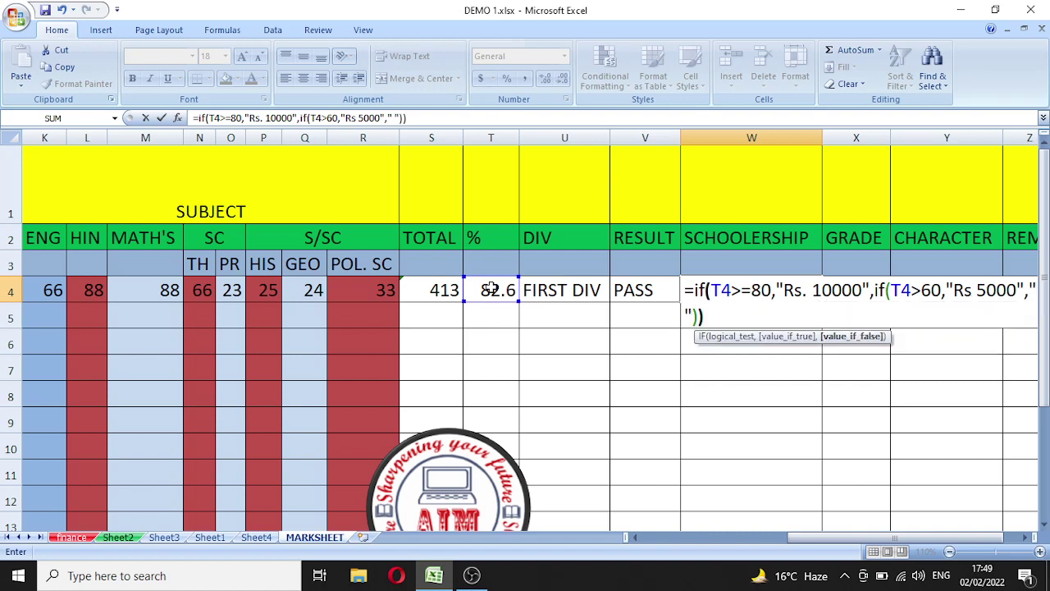
{"action": "key", "text": "Return"}
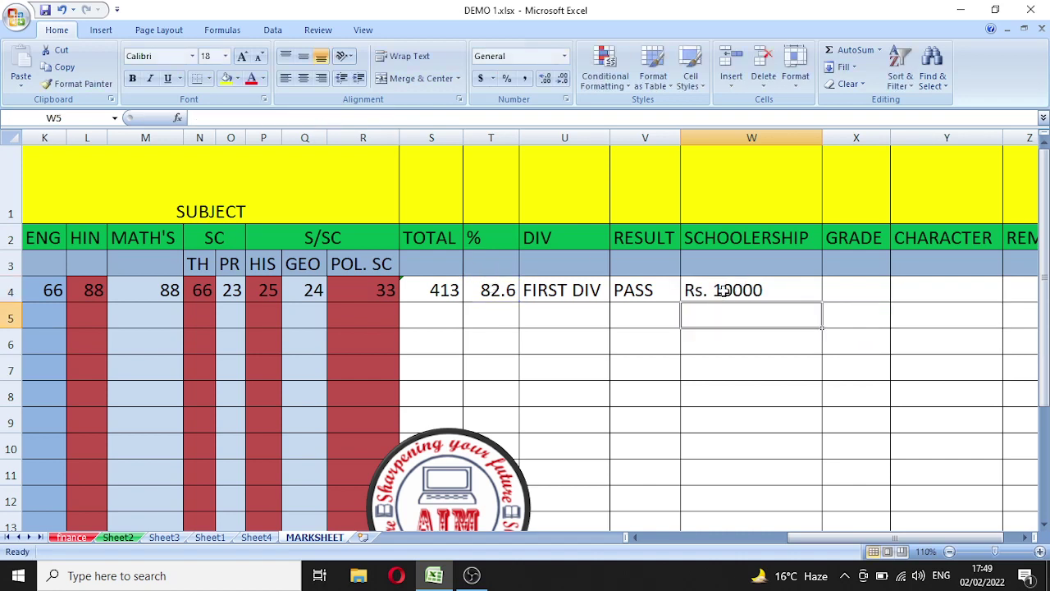
Set the English mark in row 4 to 33 to test the scholarship formula
{"action": "left_click", "coordinate": [494, 292]}
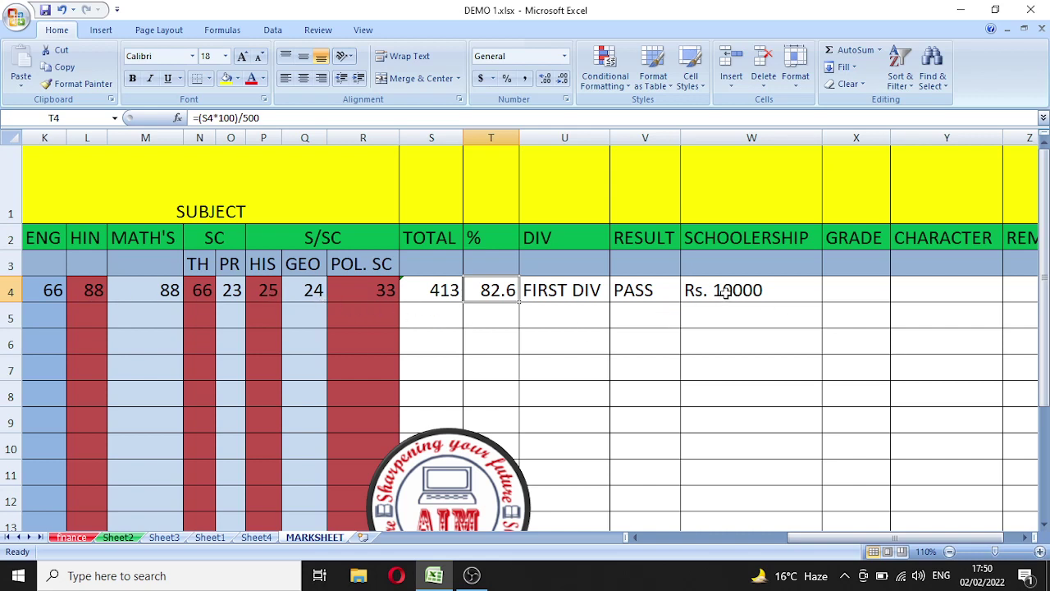
{"action": "left_click", "coordinate": [46, 292]}
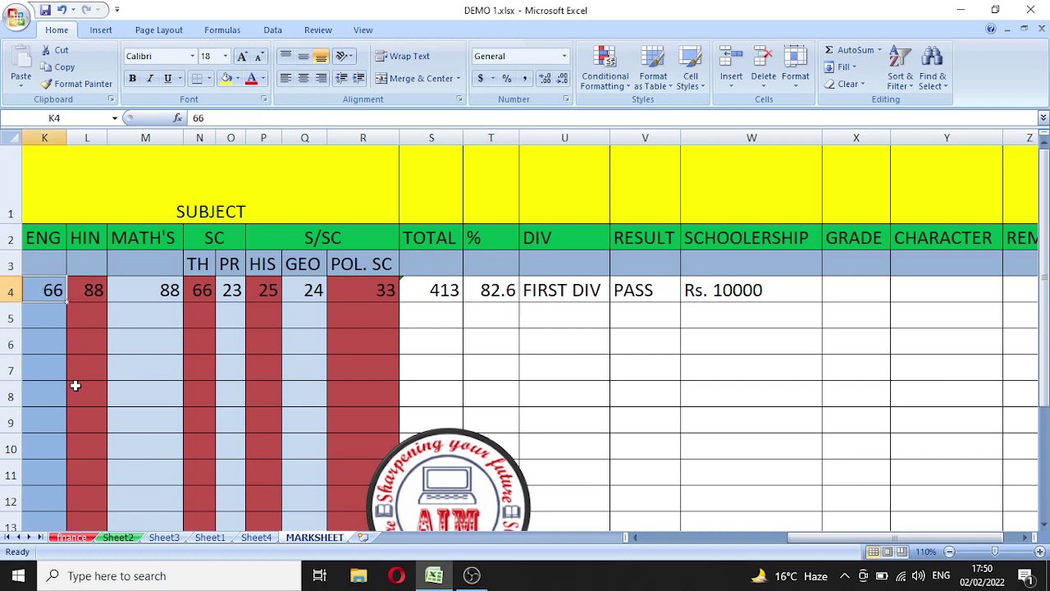
{"action": "type", "text": "33"}
{"action": "key", "text": "Tab"}
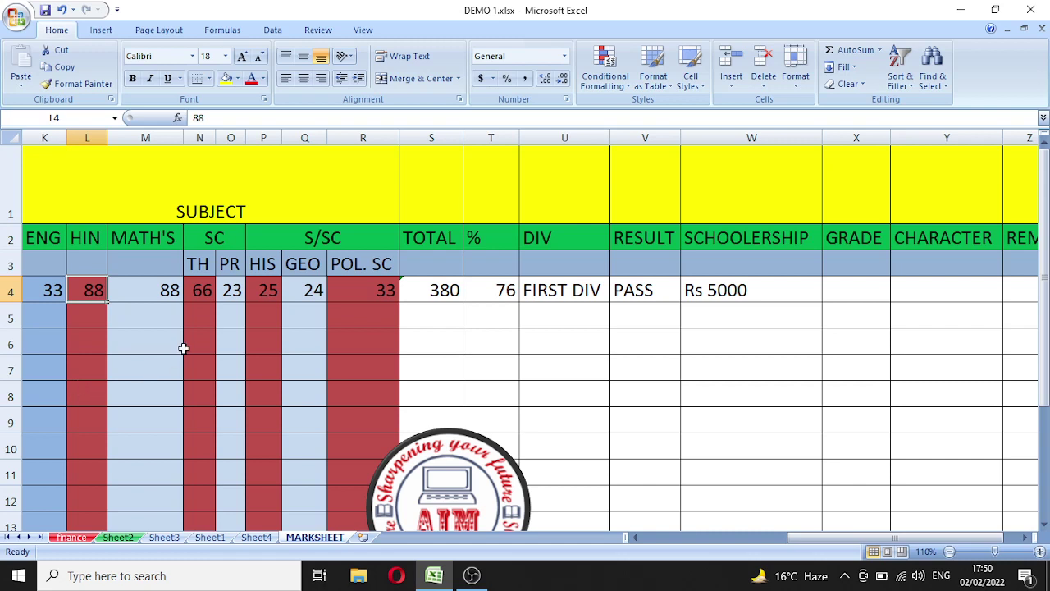
Overwrite the percentage formula in T4 with 33 to test the lowest scholarship case
{"action": "left_click", "coordinate": [496, 293]}
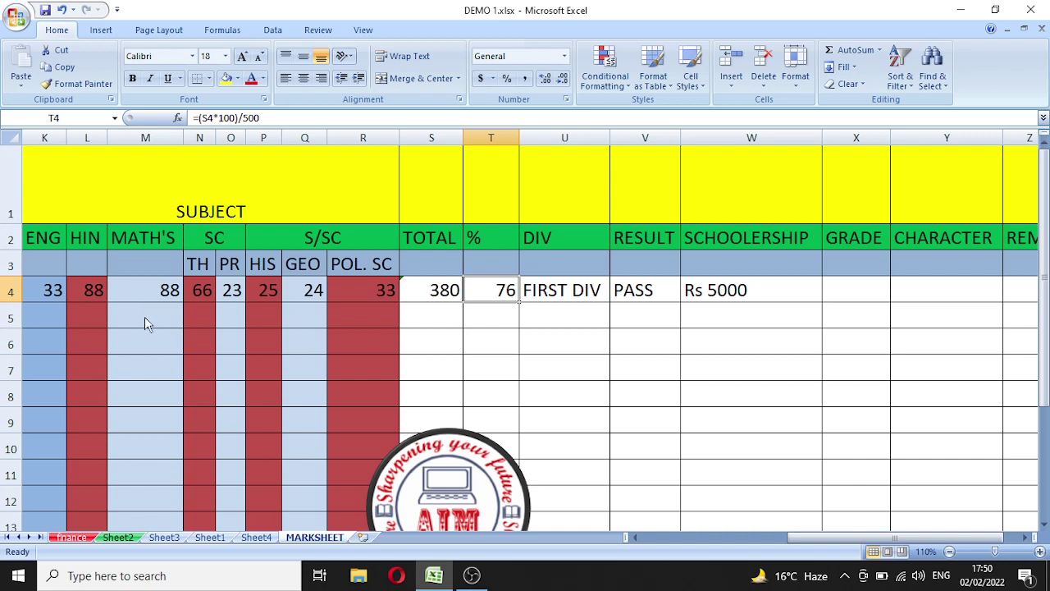
{"action": "type", "text": "33"}
{"action": "key", "text": "Tab"}
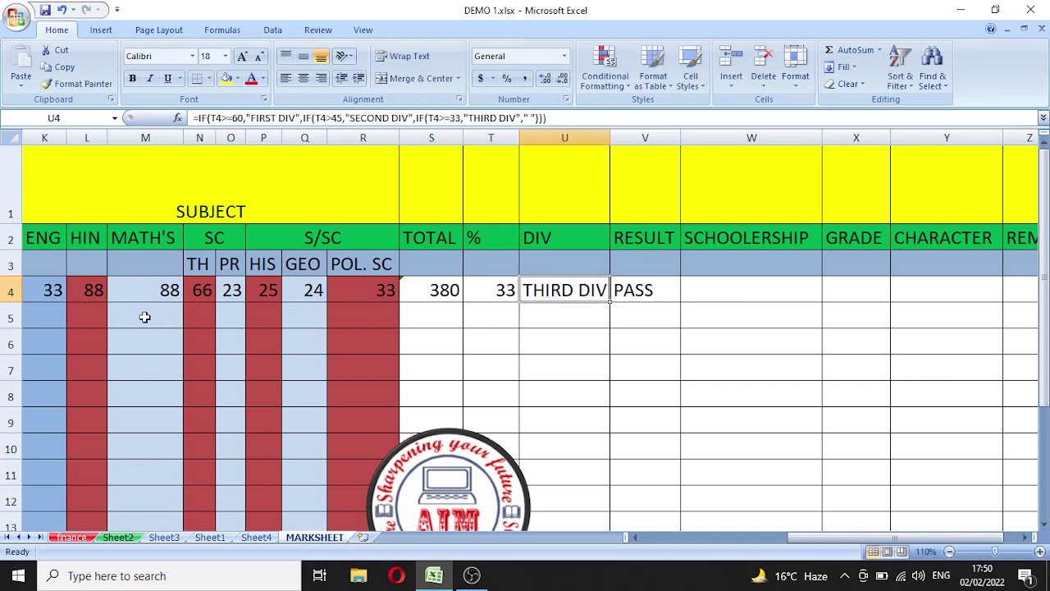
Set row 4's English mark to 88 and Hindi mark to 99, and inspect the scholarship formula in W4
{"action": "left_click", "coordinate": [47, 287]}
{"action": "type", "text": "8"}
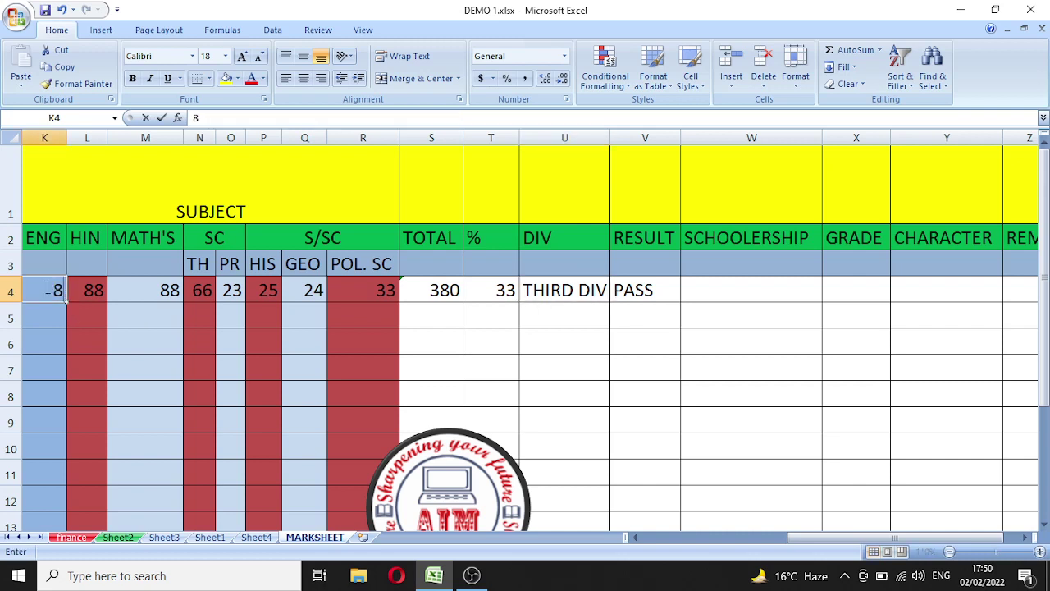
{"action": "type", "text": "8"}
{"action": "key", "text": "Tab"}
{"action": "type", "text": "99"}
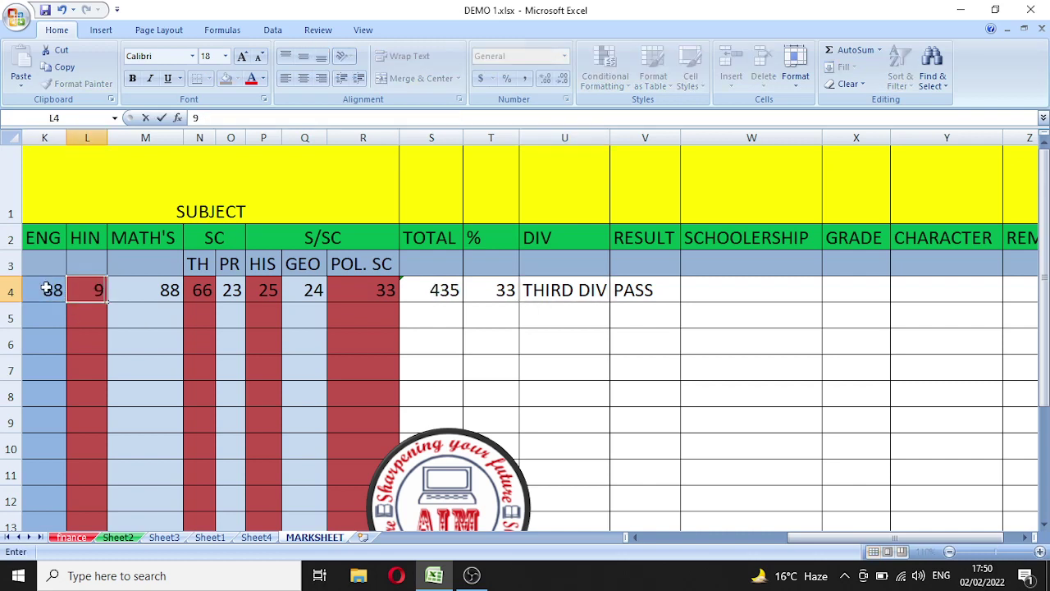
{"action": "key", "text": "Tab"}
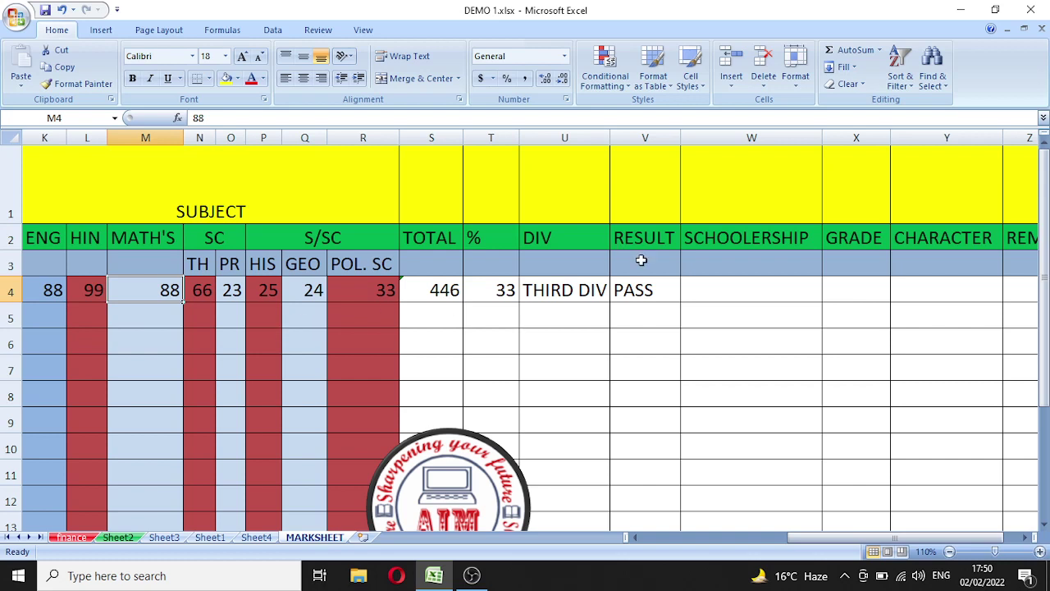
{"action": "left_click", "coordinate": [723, 316]}
{"action": "left_click", "coordinate": [734, 287]}
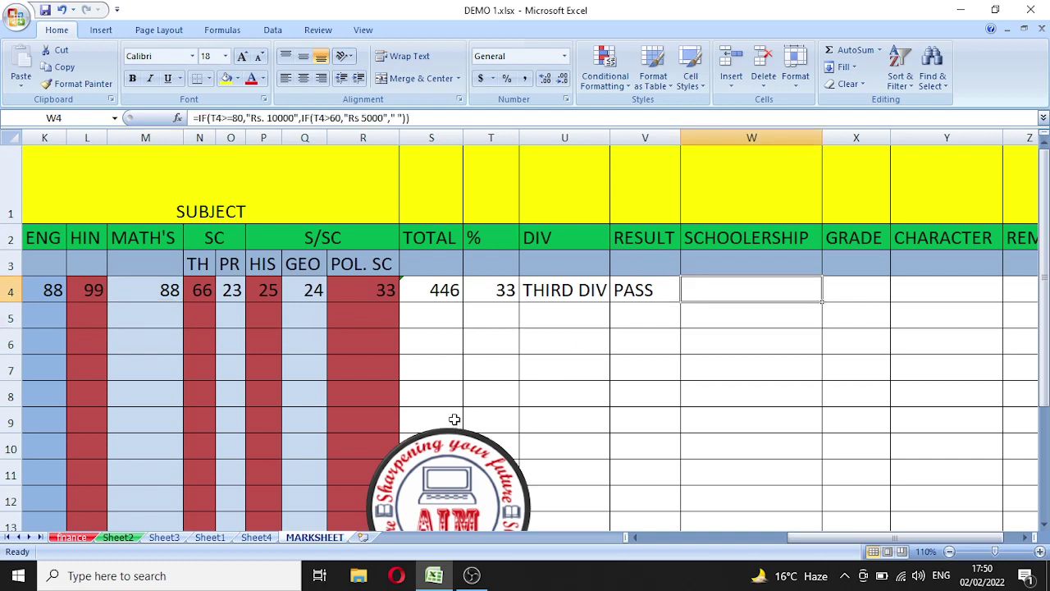
Undo the test changes to the marks and percentage in row 4, restoring the original marks and percentage formula
{"action": "key", "text": "ctrl+z"}
{"action": "key", "text": "ctrl+z"}
{"action": "key", "text": "ctrl+z"}
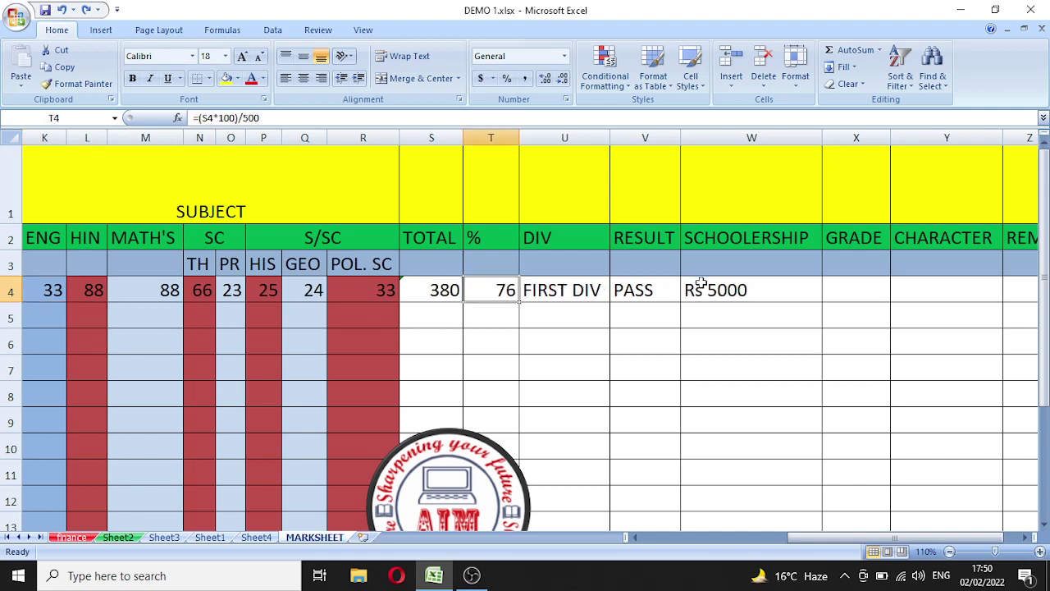
{"action": "key", "text": "ctrl+y"}
Start an IF formula in grade cell X4 that returns "A+" when the percentage in T4 is >90
{"action": "left_click", "coordinate": [860, 296]}
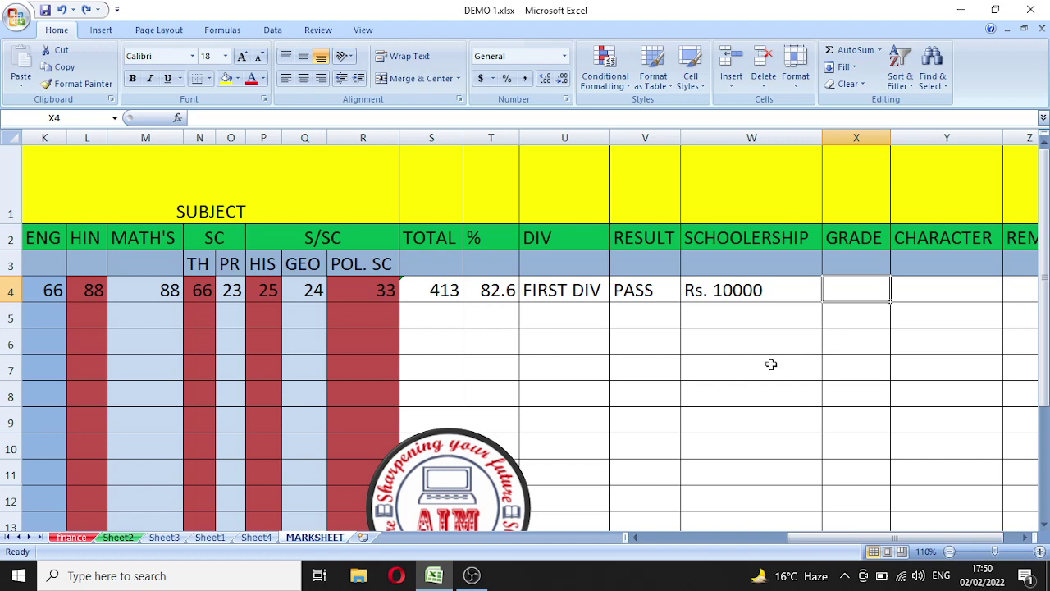
{"action": "type", "text": "="}
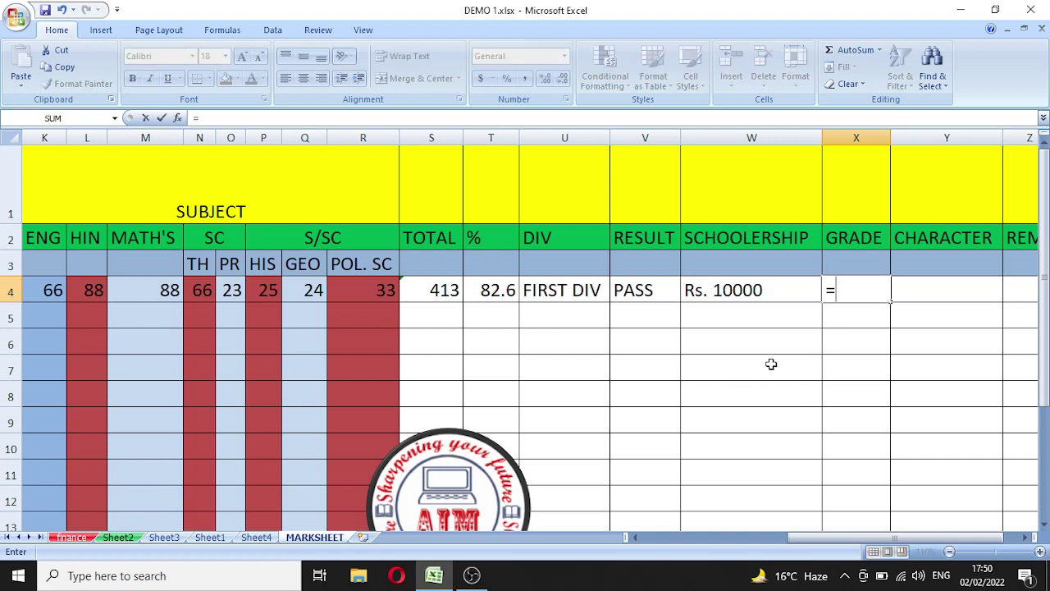
{"action": "type", "text": "if("}
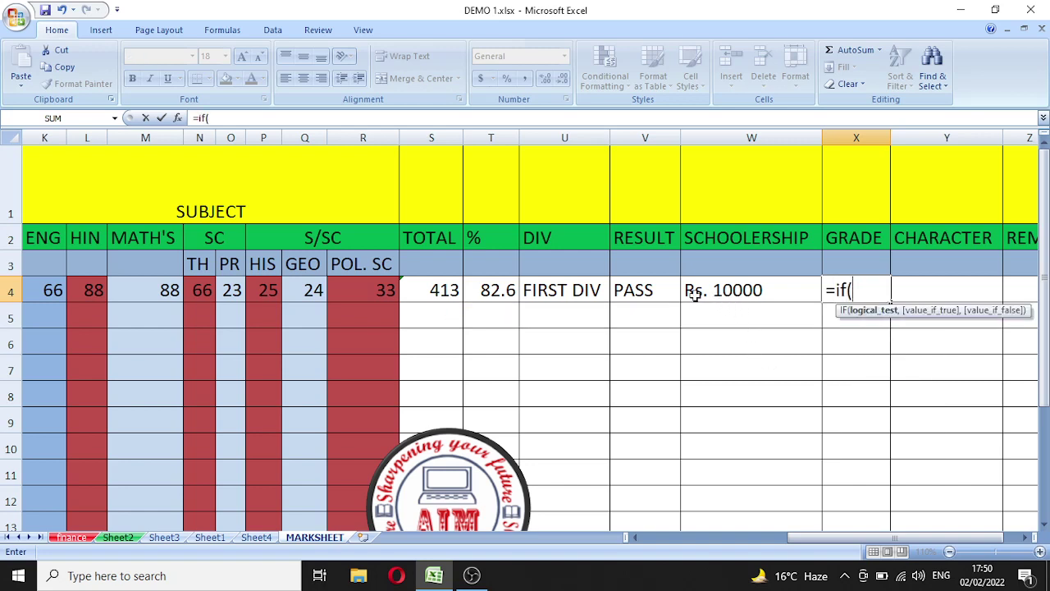
{"action": "left_click", "coordinate": [496, 291]}
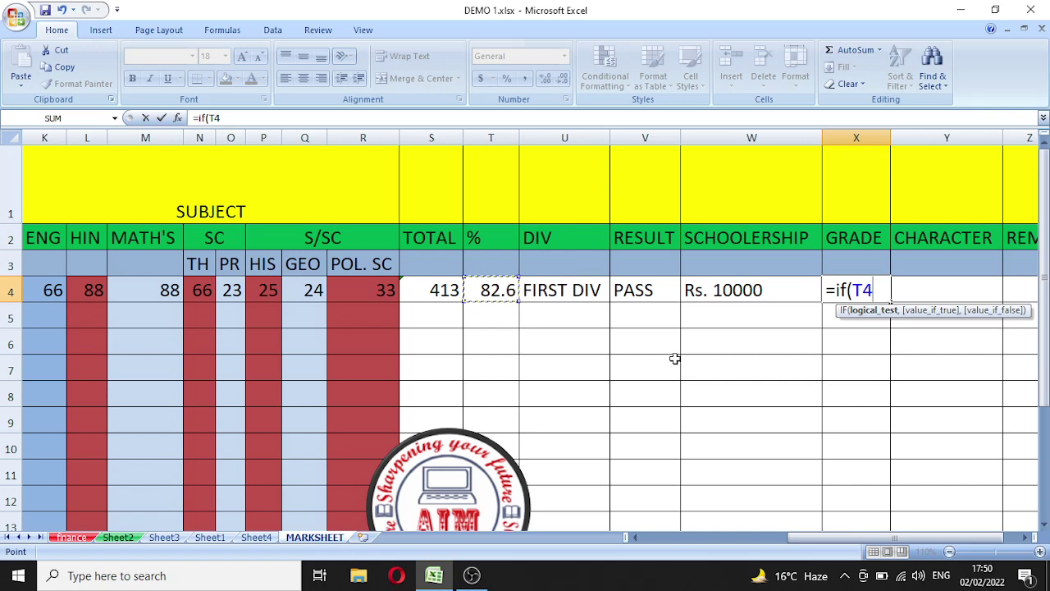
{"action": "type", "text": ">90,\""}
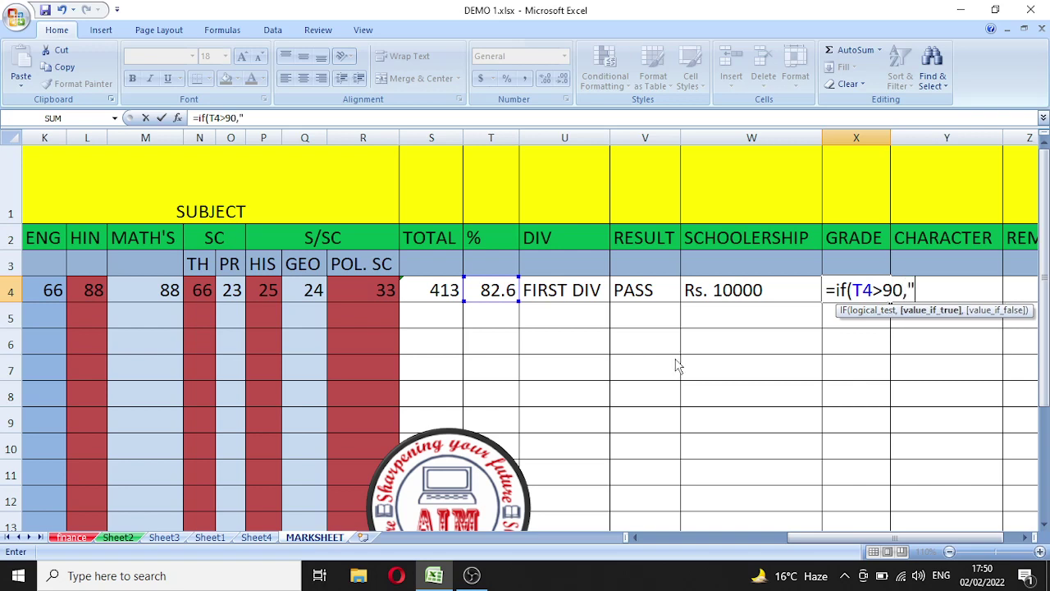
{"action": "type", "text": "A+\",IF"}
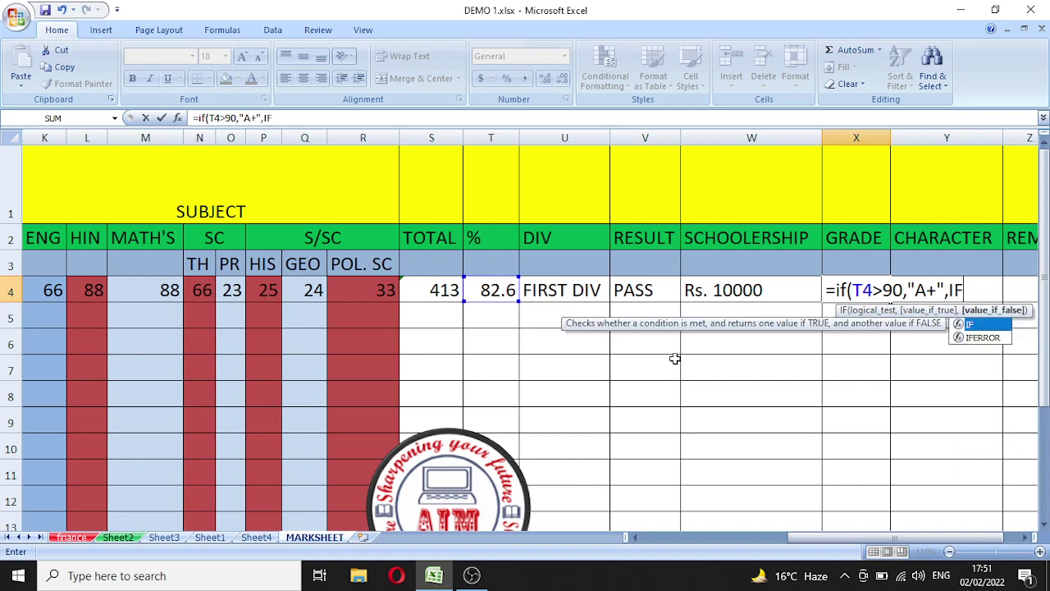
Nest a second IF in the X4 grade formula that returns "A" when the percentage in T4 is >=80
{"action": "type", "text": "("}
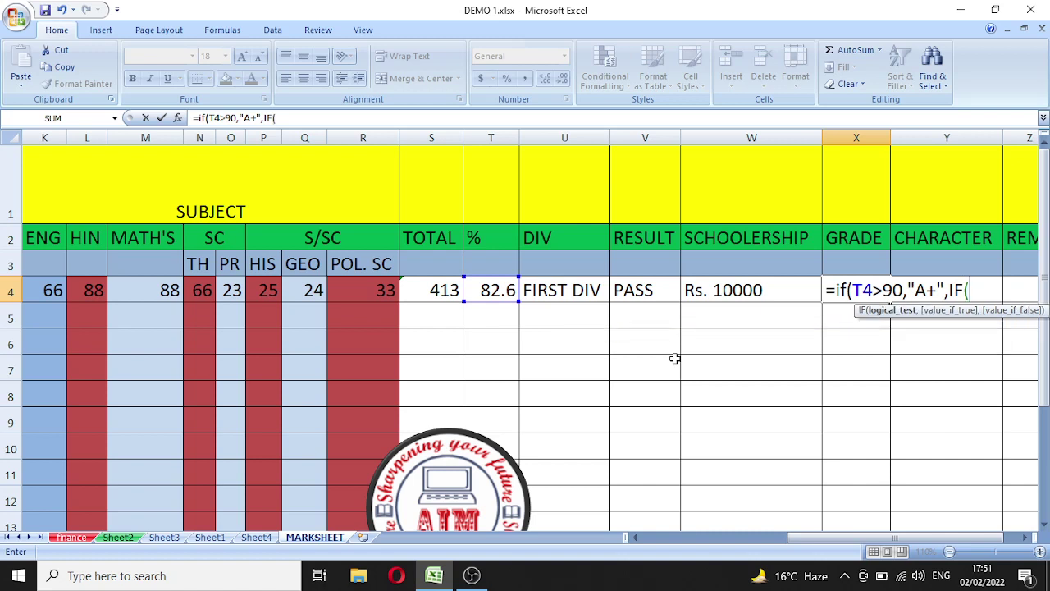
{"action": "left_click", "coordinate": [497, 291]}
{"action": "type", "text": ">"}
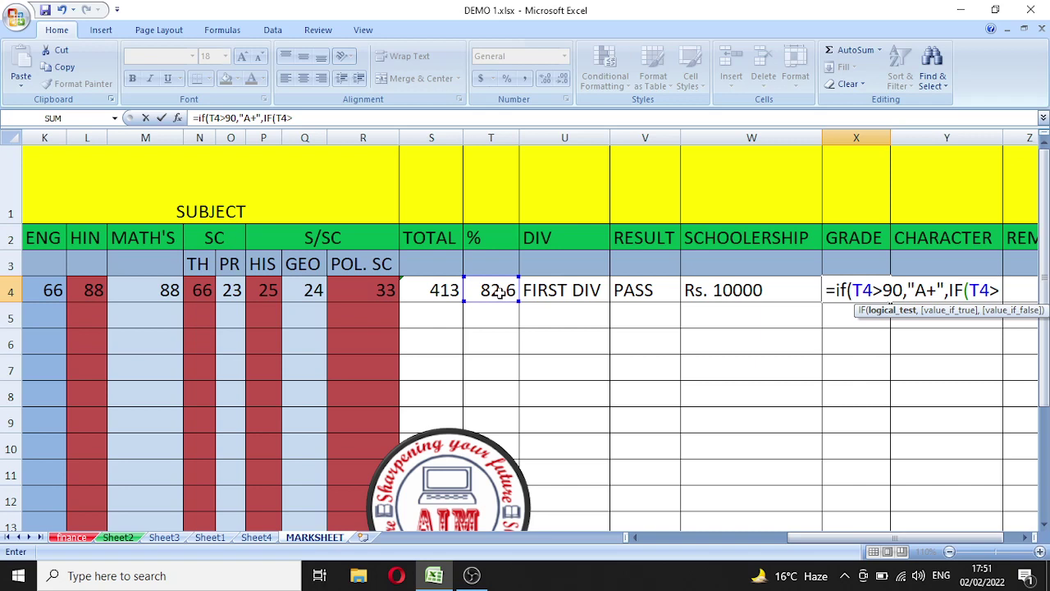
{"action": "type", "text": "=80,"}
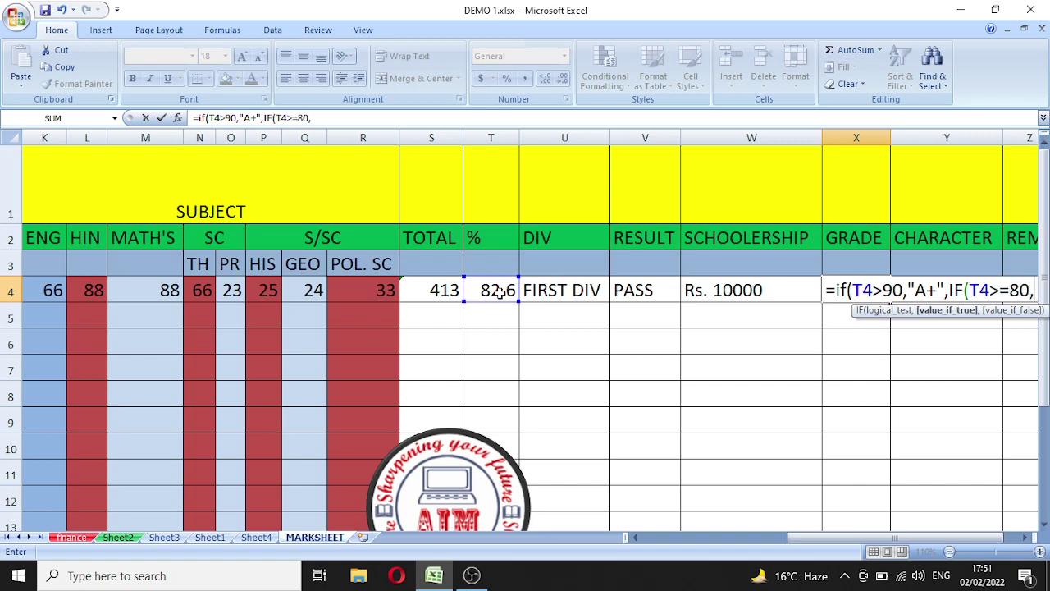
{"action": "type", "text": "\"A"}
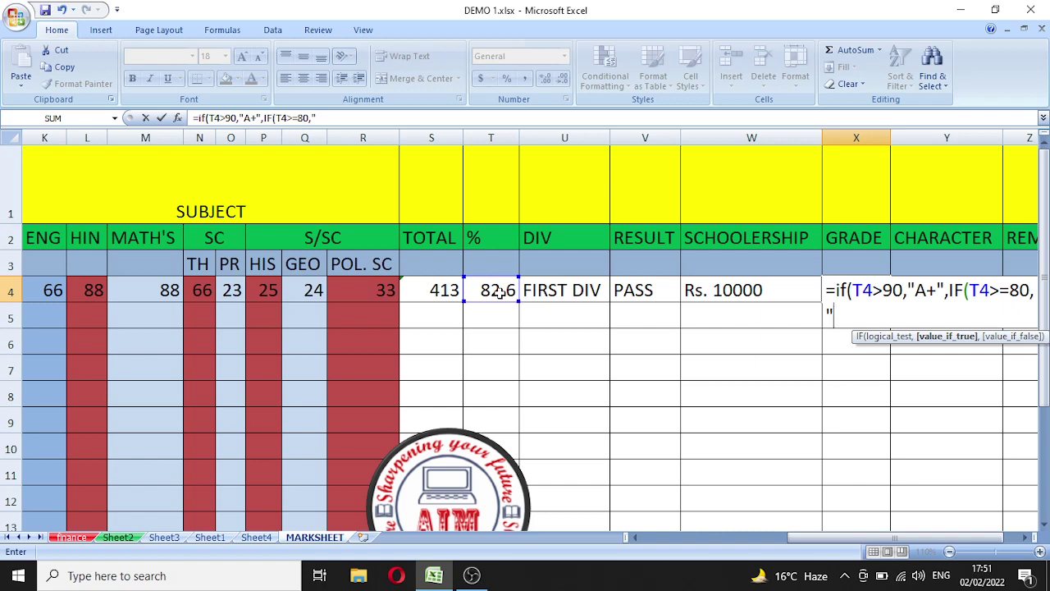
{"action": "type", "text": "\","}
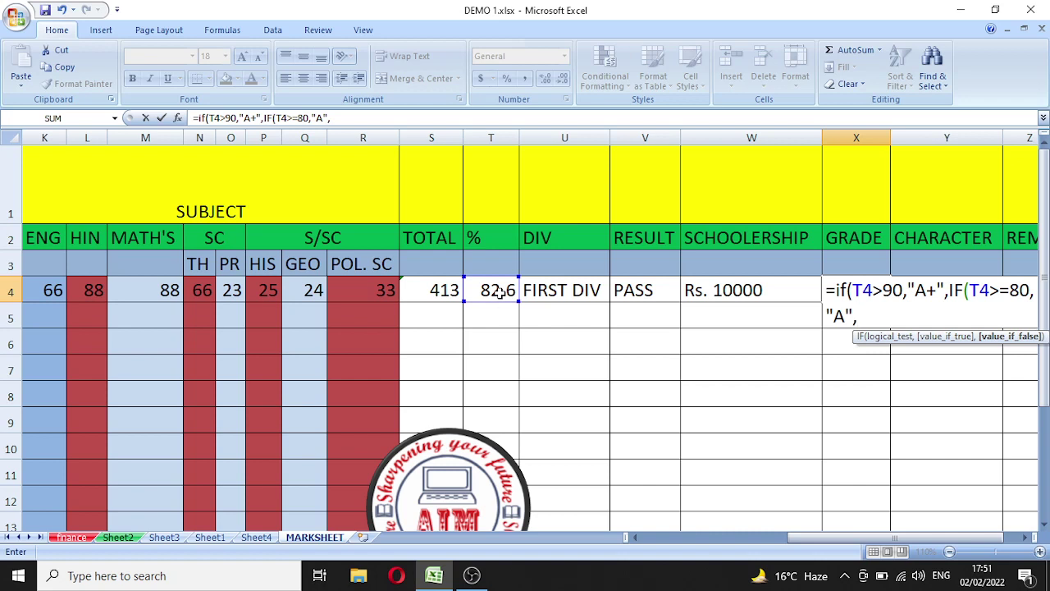
Nest a third IF in the X4 grade formula that returns "B" when T4 is >=45, ready for one more IF
{"action": "type", "text": "IF"}
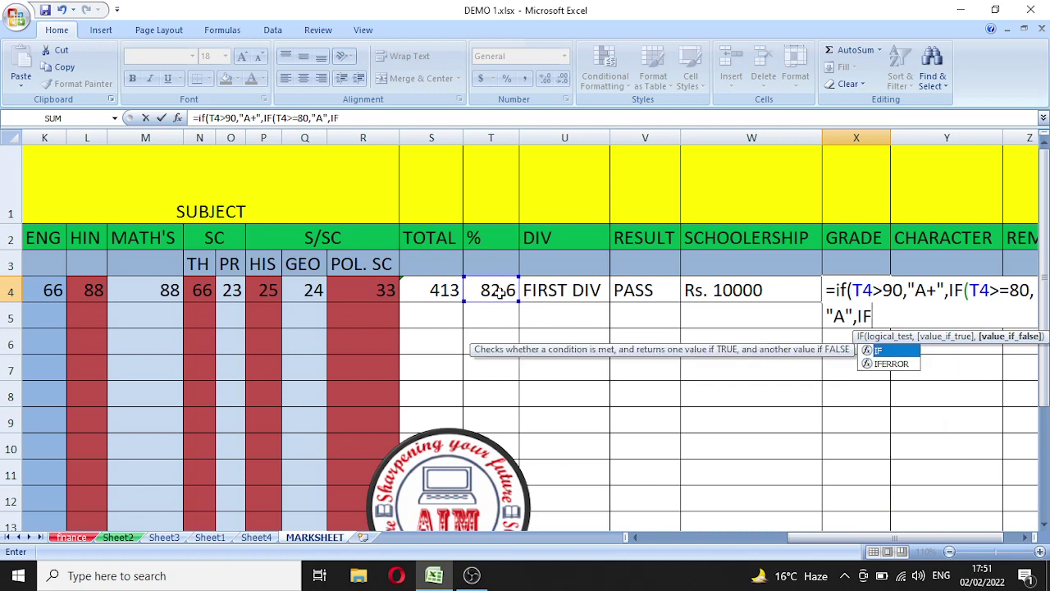
{"action": "type", "text": "("}
{"action": "left_click", "coordinate": [501, 289]}
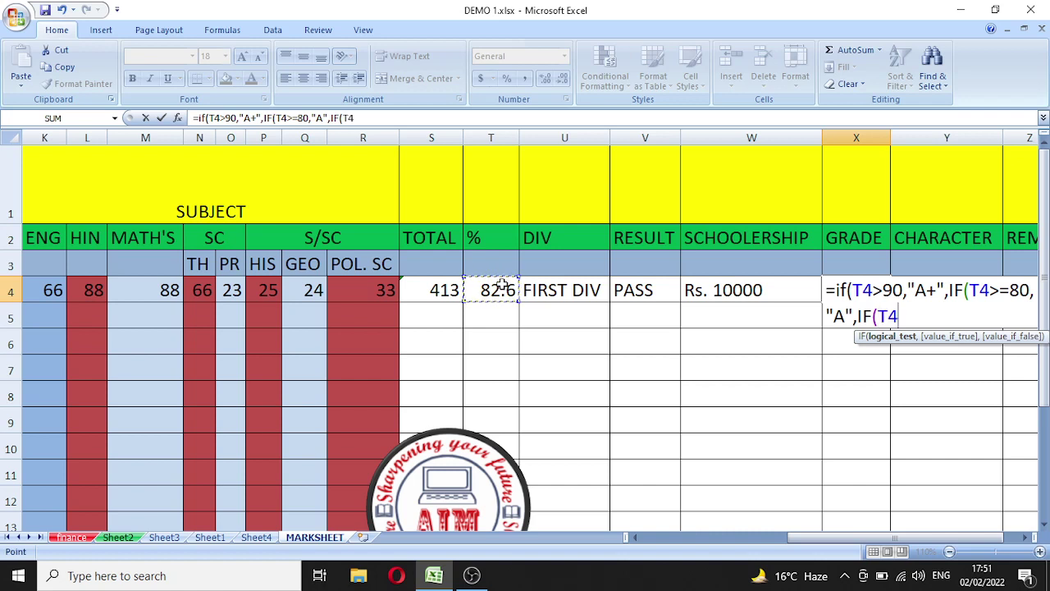
{"action": "type", "text": ">=45,\""}
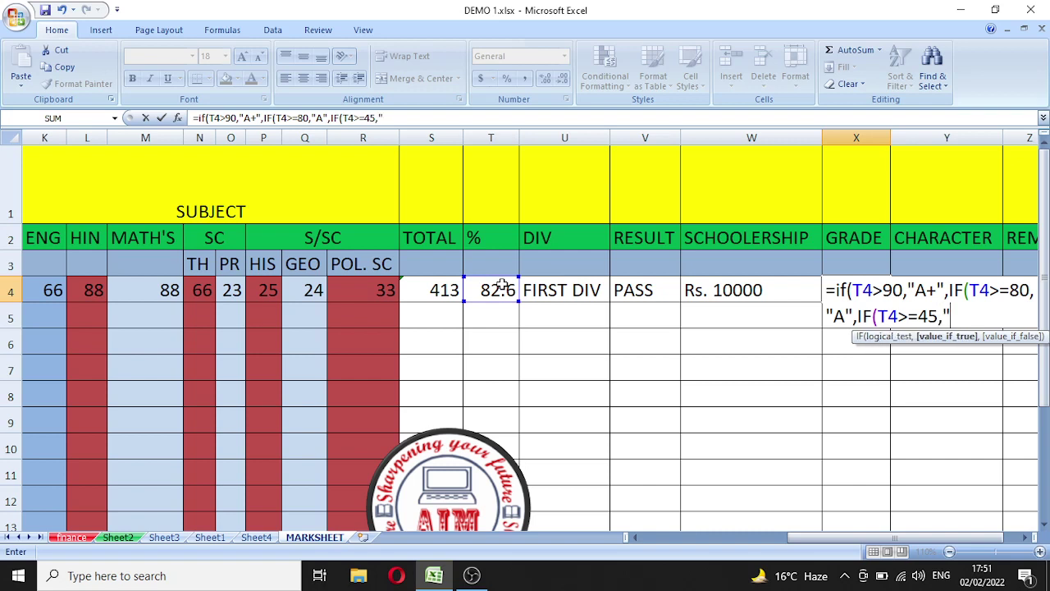
{"action": "type", "text": "B\",IF"}
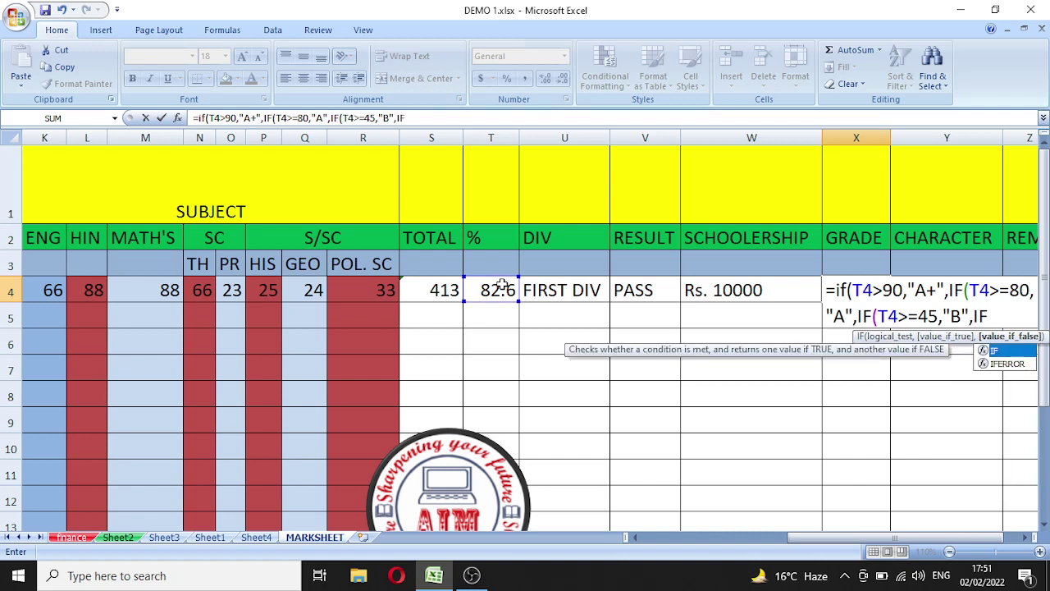
Complete the X4 grade formula with a final IF returning "C" when T4 is >=33, close all parentheses and enter it
{"action": "type", "text": "(T4>"}
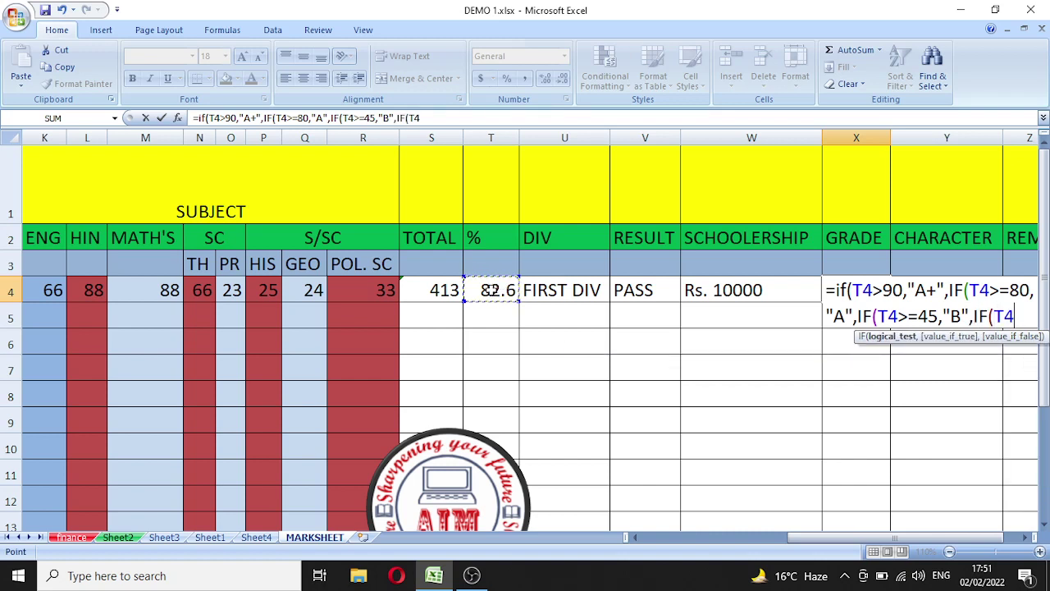
{"action": "type", "text": "=33"}
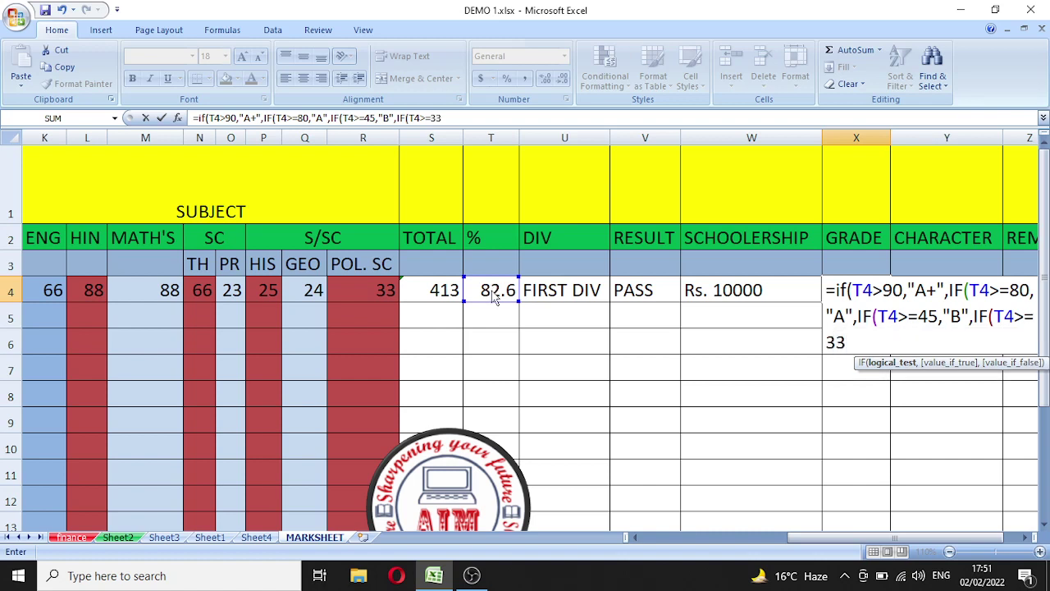
{"action": "type", "text": ",\""}
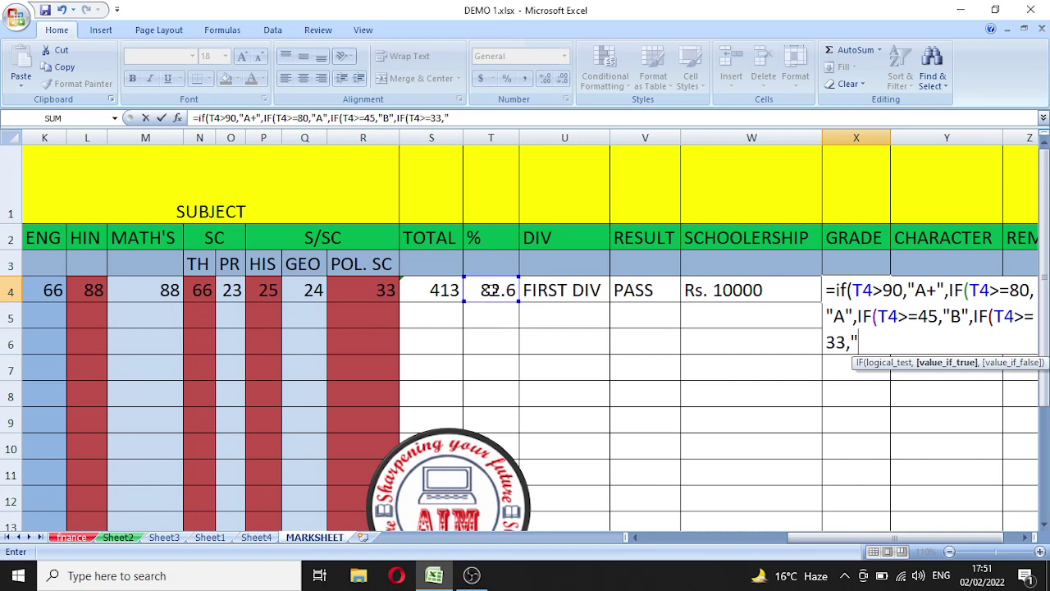
{"action": "type", "text": "C"}
{"action": "type", "text": "))))"}
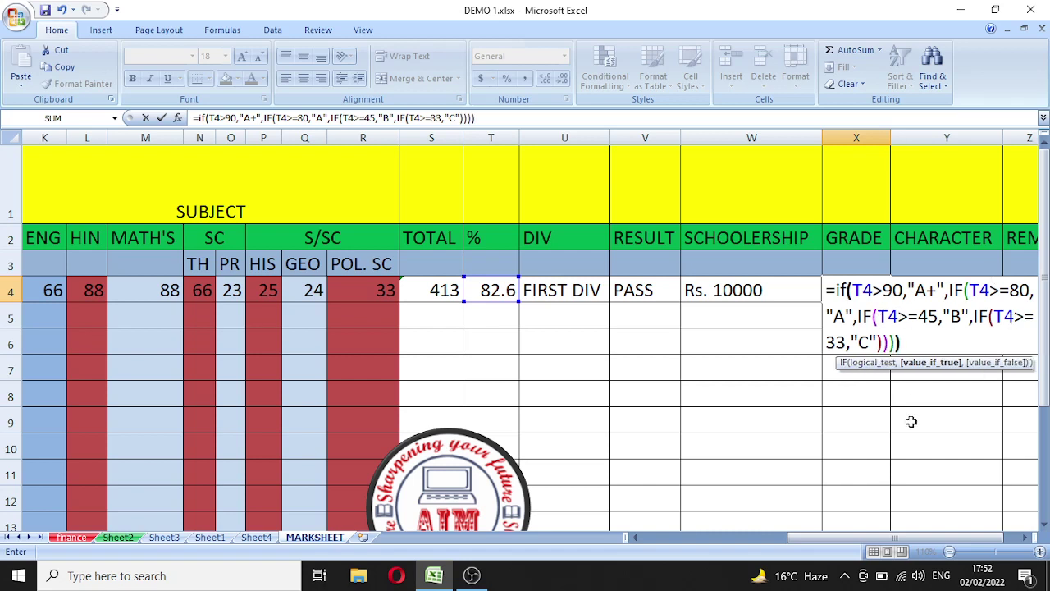
{"action": "key", "text": "Return"}
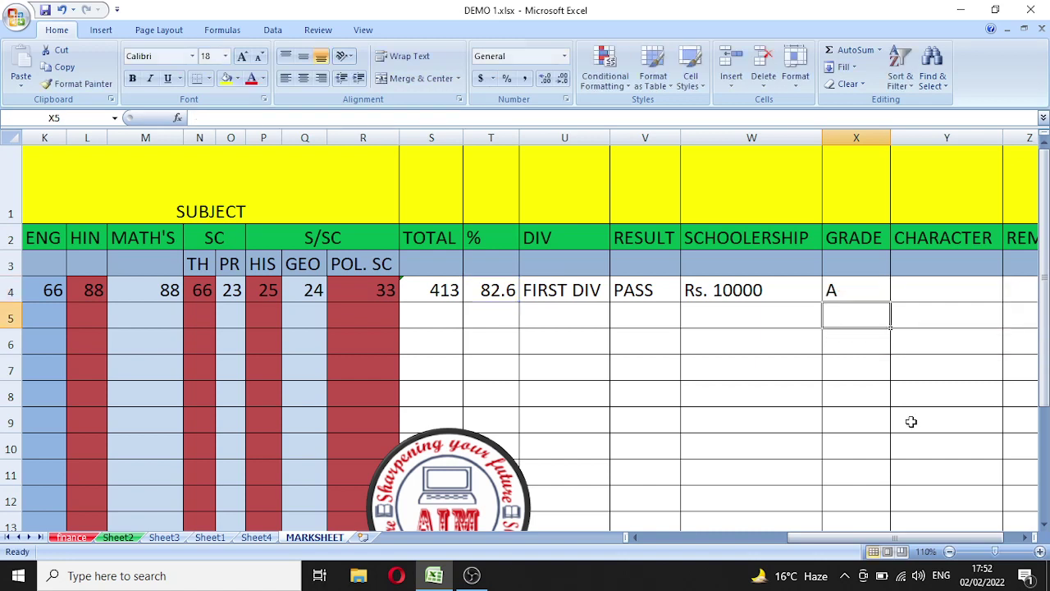
Enter BEST as the student's character in cell Y4
{"action": "left_click", "coordinate": [930, 291]}
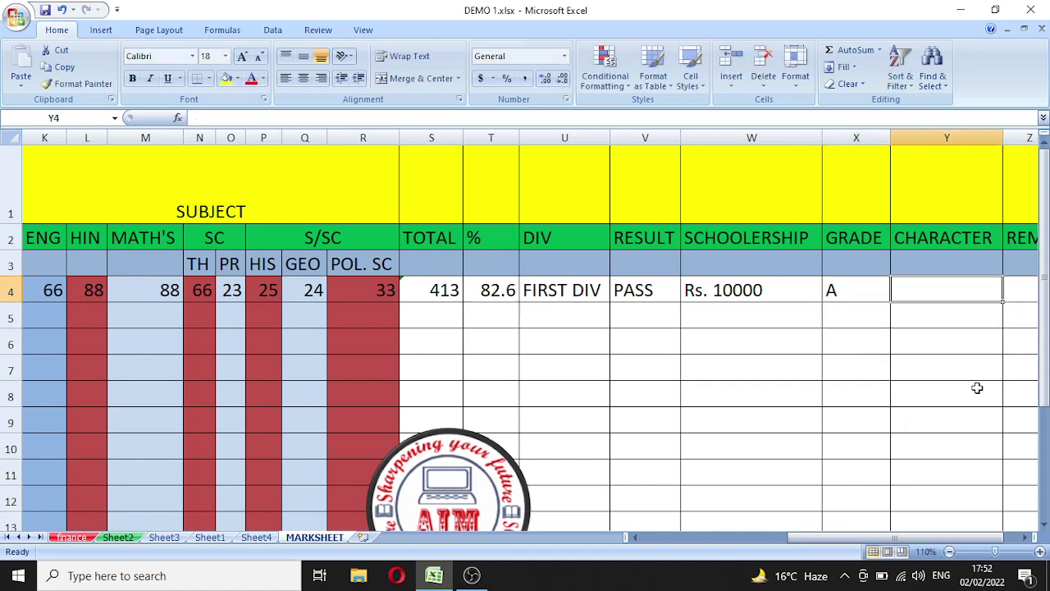
{"action": "type", "text": "BEST"}
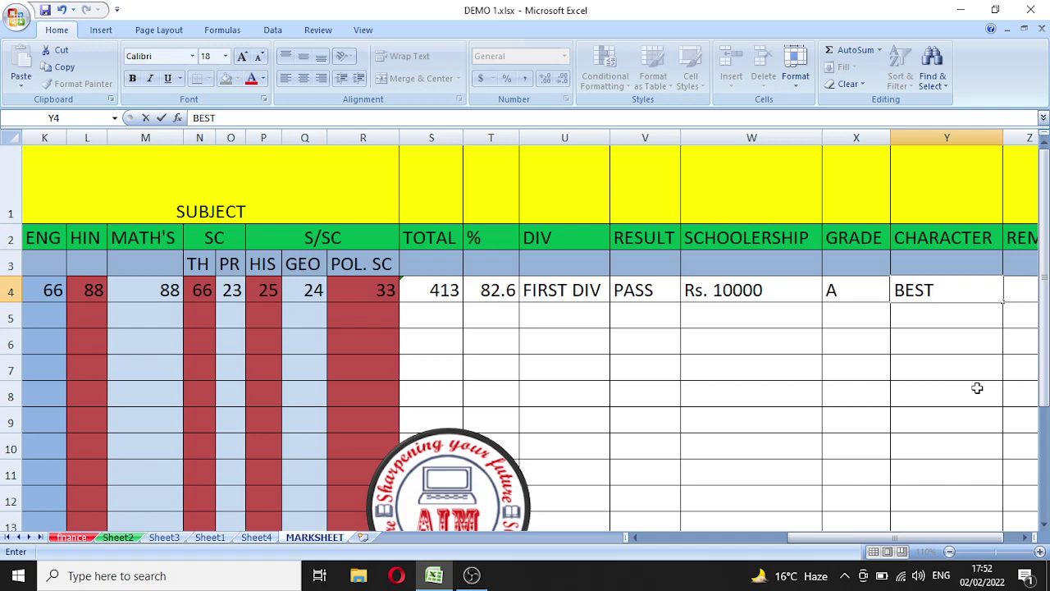
{"action": "key", "text": "Tab"}
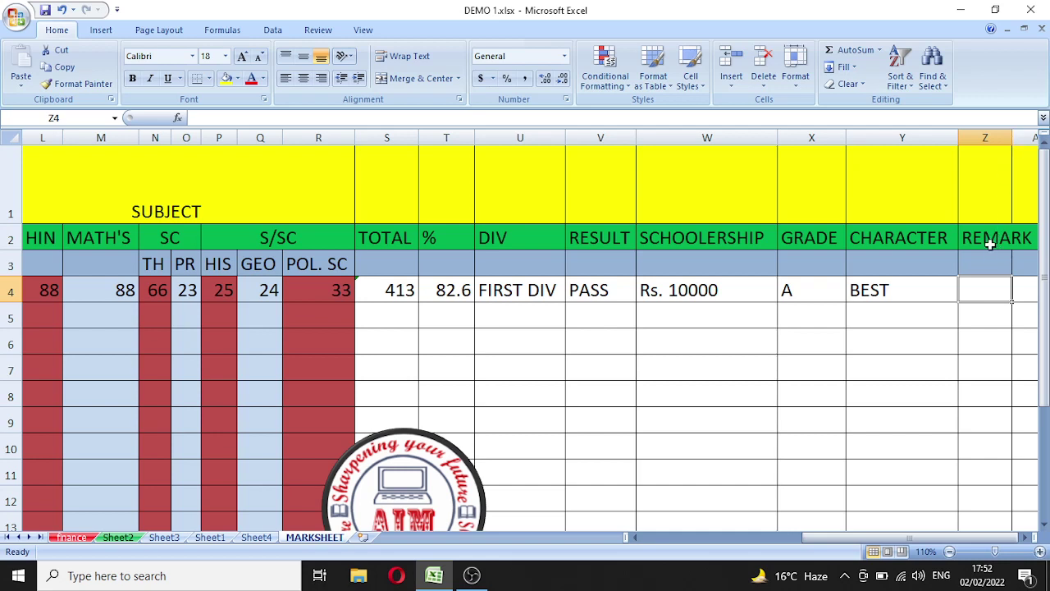
Autofit column Z to its REMARK heading and enter GOOD as the remark in Z4
{"action": "double_click", "coordinate": [1012, 138]}
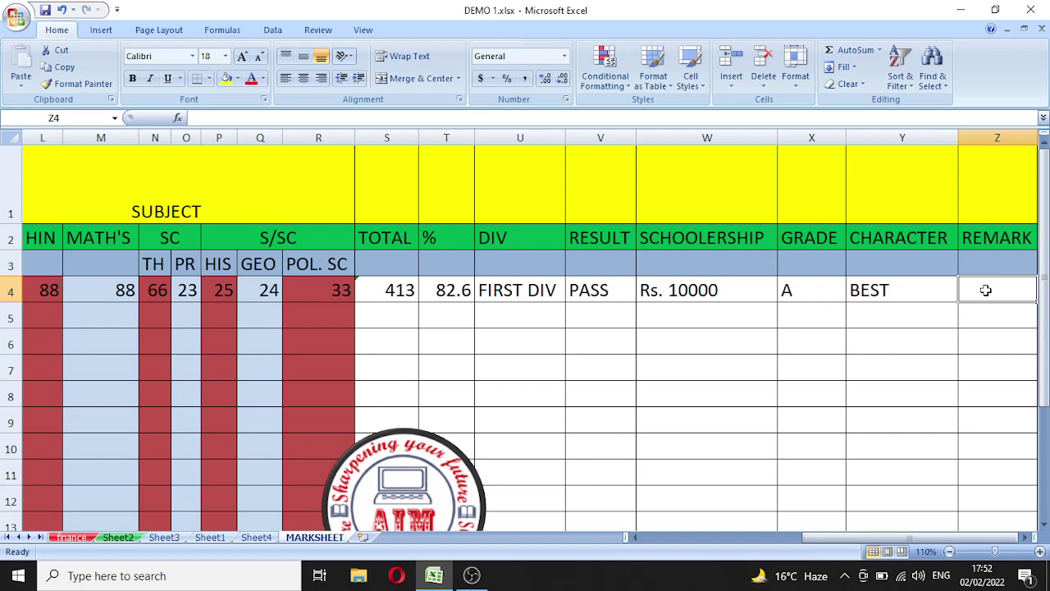
{"action": "type", "text": "GOOD"}
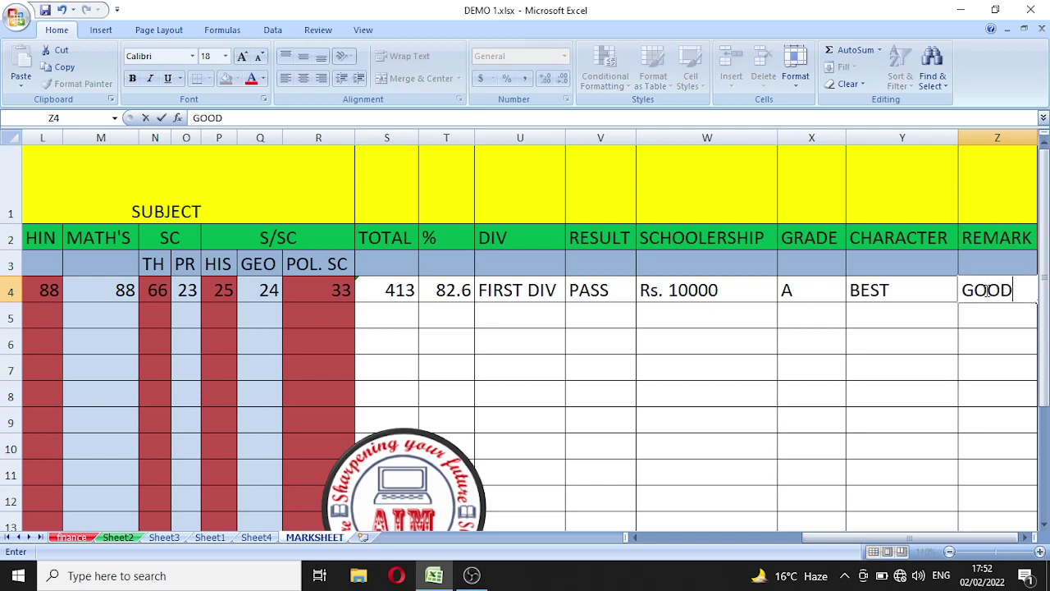
{"action": "key", "text": "Return"}
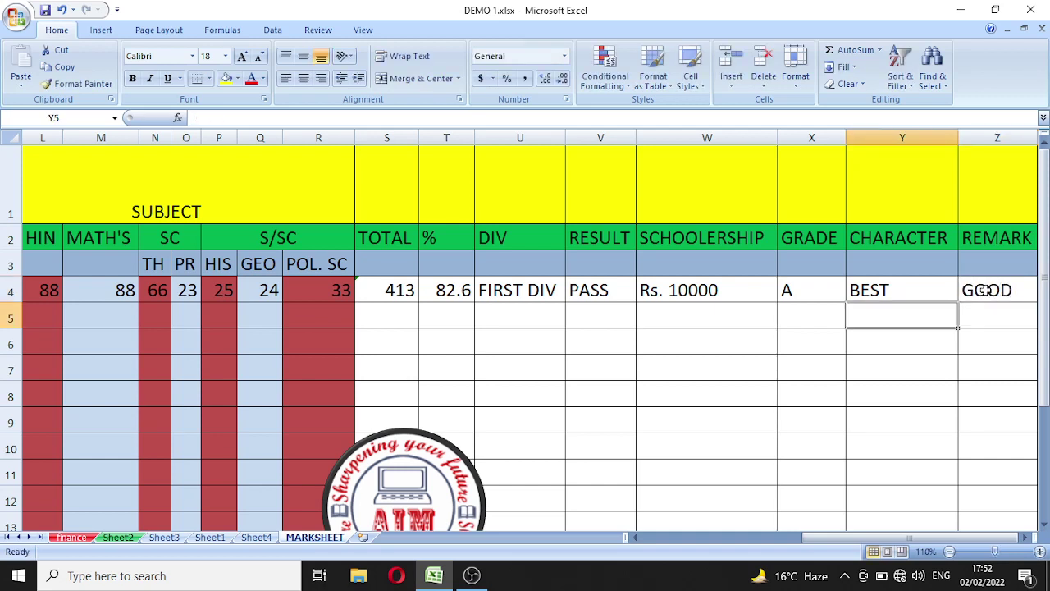
Review the student's details in row 4 cell by cell, from the serial number in A4 to the year in J4
{"action": "left_click_drag", "start_coordinate": [870, 539], "coordinate": [878, 542]}
{"action": "left_click", "coordinate": [1025, 539]}
{"action": "left_click_drag", "start_coordinate": [943, 539], "coordinate": [739, 534]}
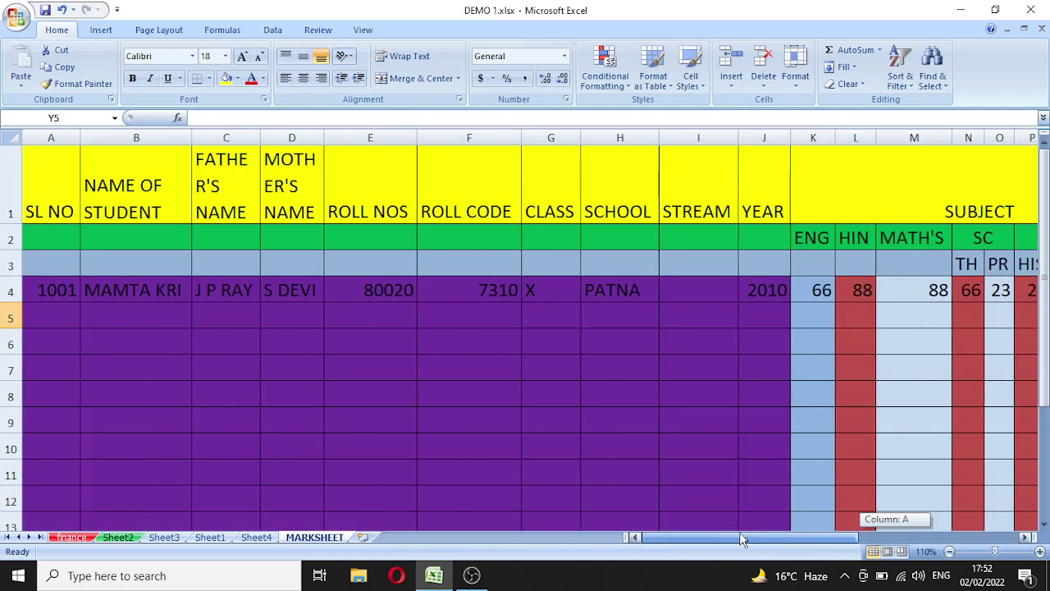
{"action": "left_click", "coordinate": [45, 292]}
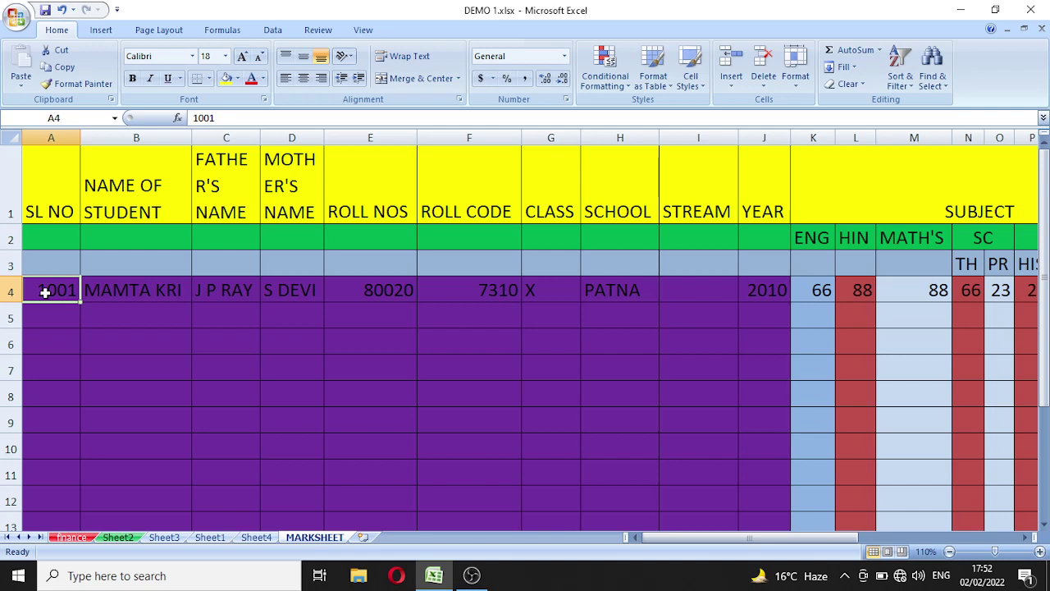
{"action": "key", "text": "Right"}
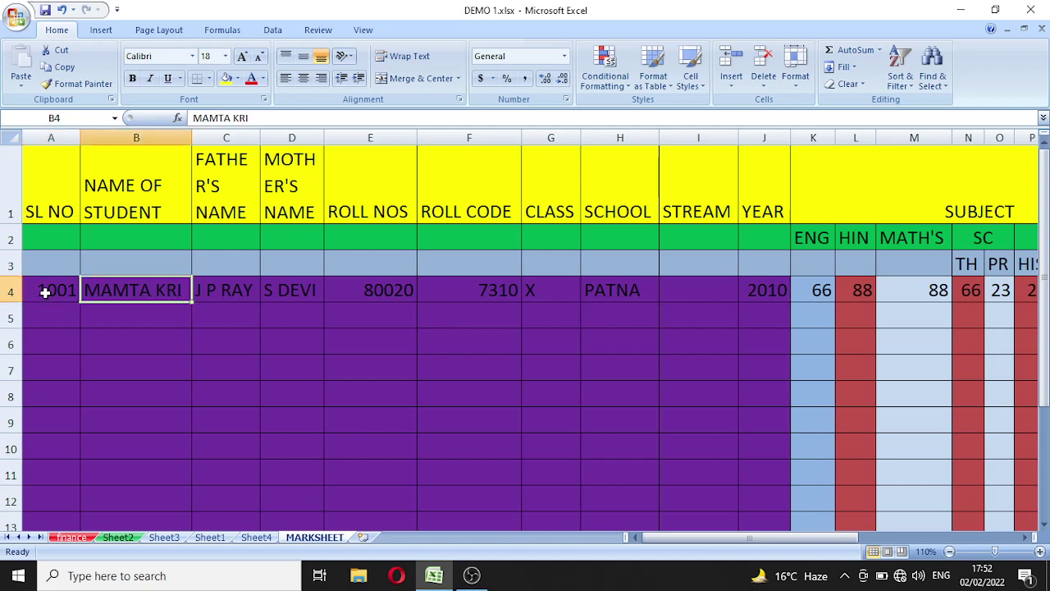
{"action": "key", "text": "Right"}
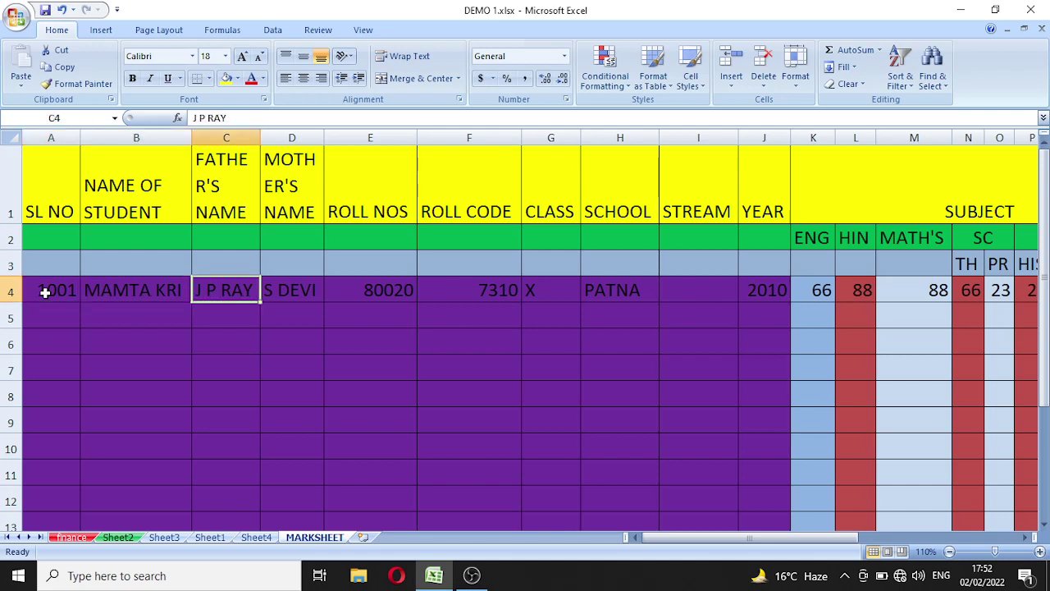
{"action": "key", "text": "Right"}
{"action": "key", "text": "Right"}
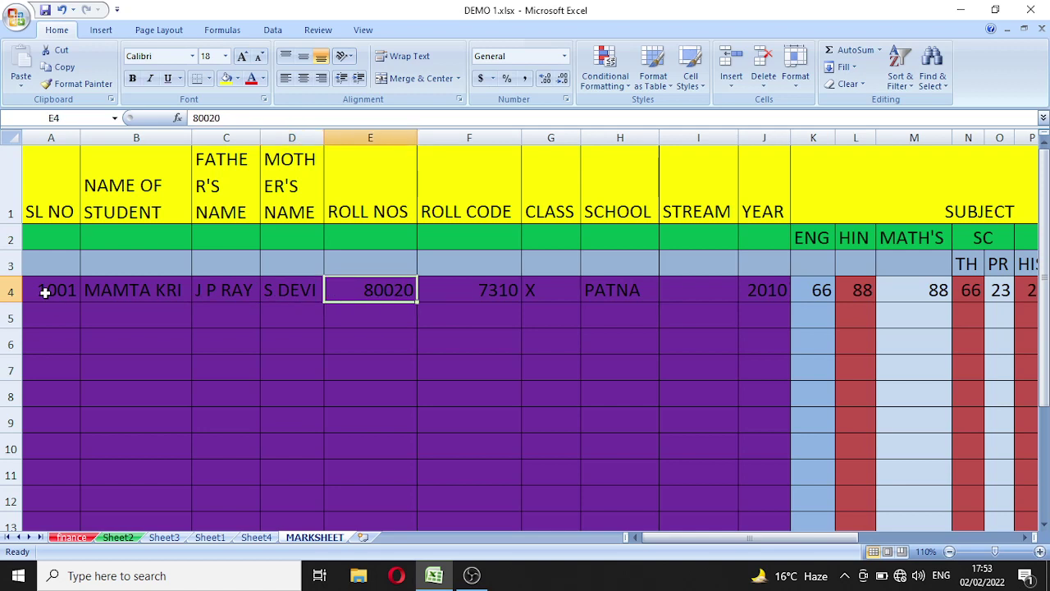
{"action": "key", "text": "Right"}
{"action": "key", "text": "Right"}
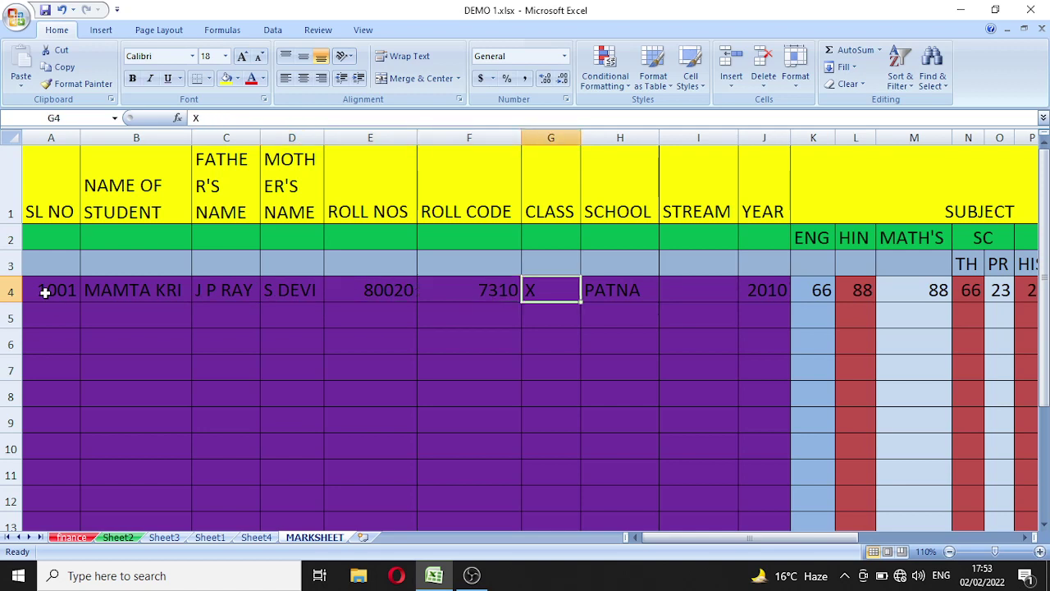
{"action": "key", "text": "Right"}
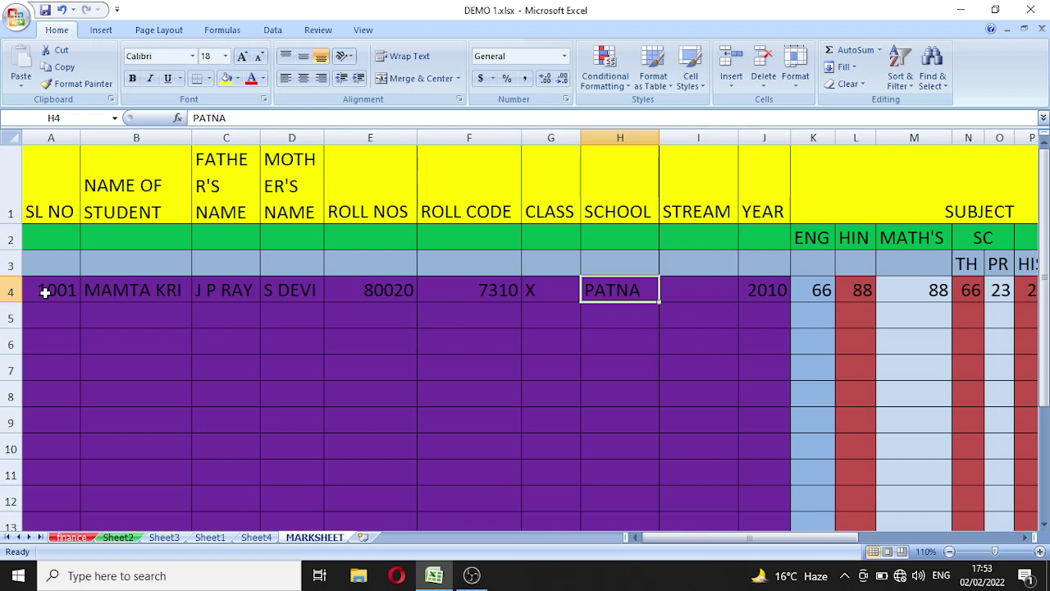
{"action": "key", "text": "Right"}
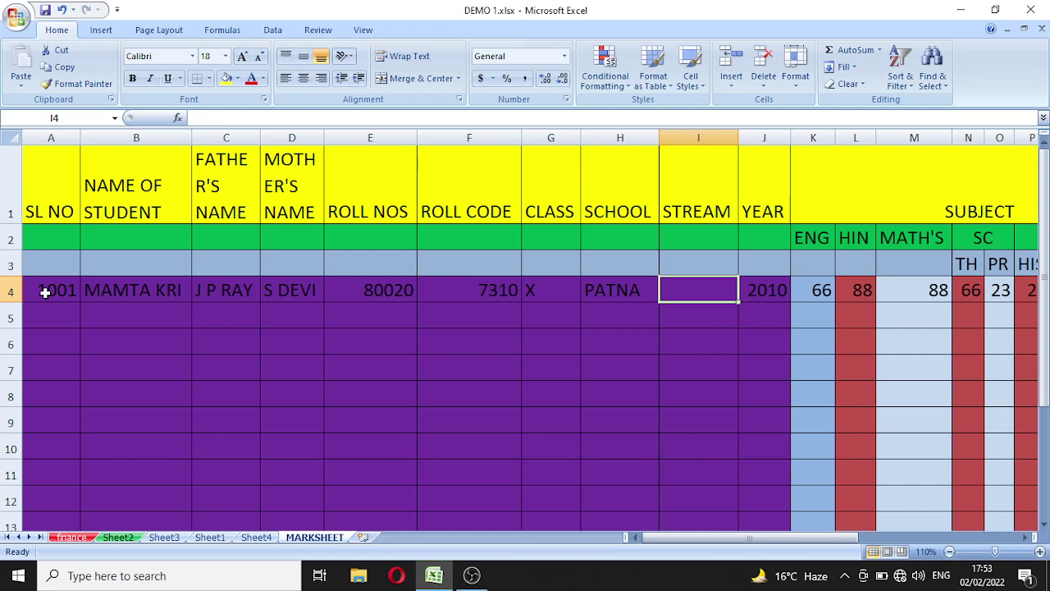
{"action": "key", "text": "Right"}
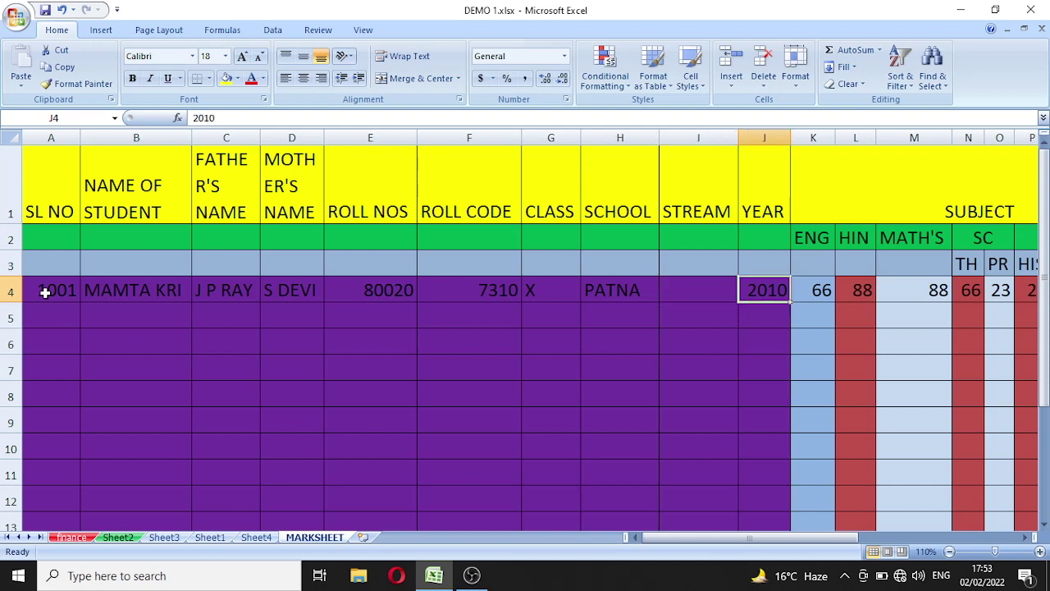
Review the subject marks in row 4 from English in K4 to the science practical in O4, and the S/SC heading
{"action": "key", "text": "Right"}
{"action": "key", "text": "Right"}
{"action": "key", "text": "Right"}
{"action": "key", "text": "Right"}
{"action": "key", "text": "Right"}
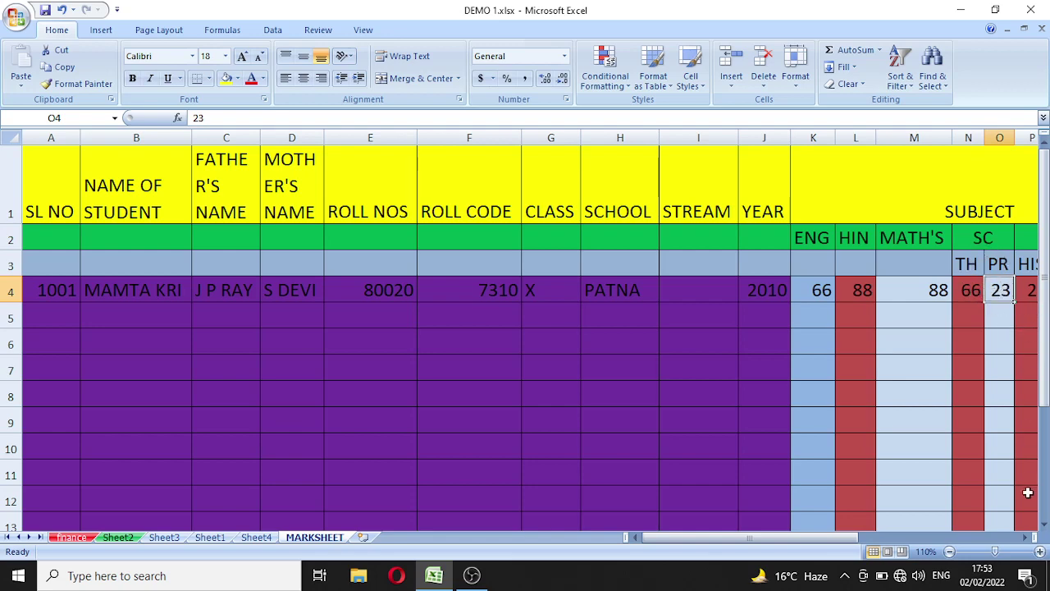
{"action": "left_click", "coordinate": [1025, 538]}
{"action": "left_click", "coordinate": [1026, 537]}
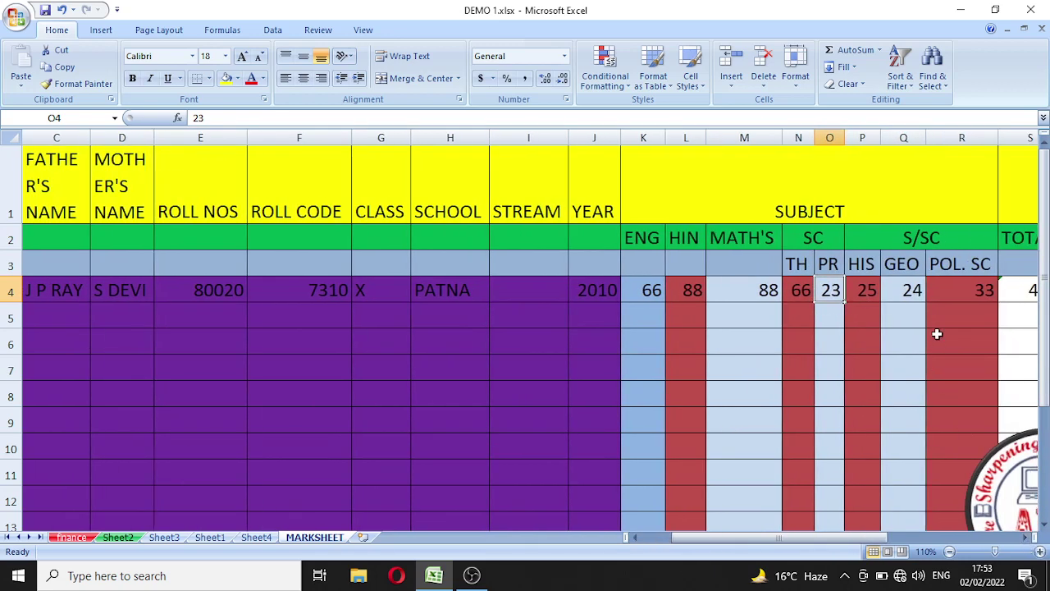
{"action": "left_click", "coordinate": [936, 233]}
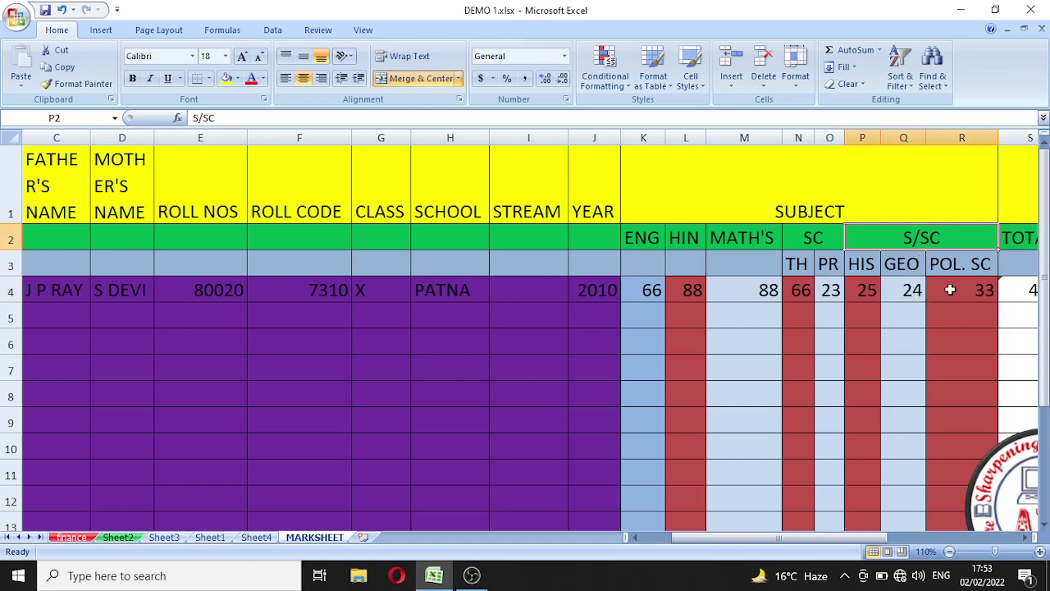
Examine the formulas behind the student's total in S4 and percentage in T4
{"action": "left_click", "coordinate": [1029, 538]}
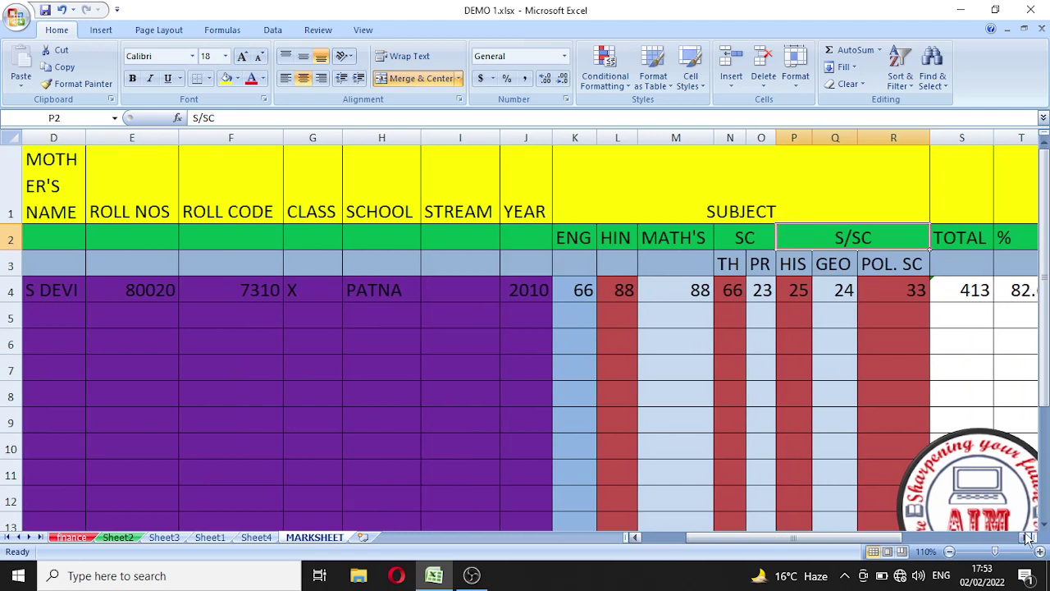
{"action": "left_click", "coordinate": [962, 297]}
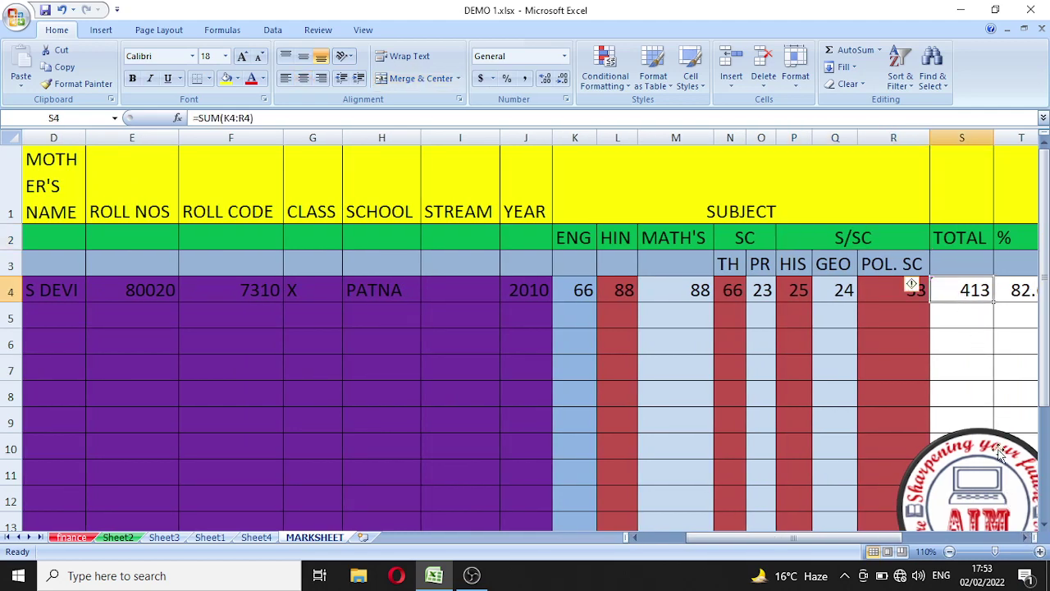
{"action": "left_click", "coordinate": [1028, 538]}
{"action": "left_click", "coordinate": [1028, 537]}
{"action": "left_click", "coordinate": [1028, 537]}
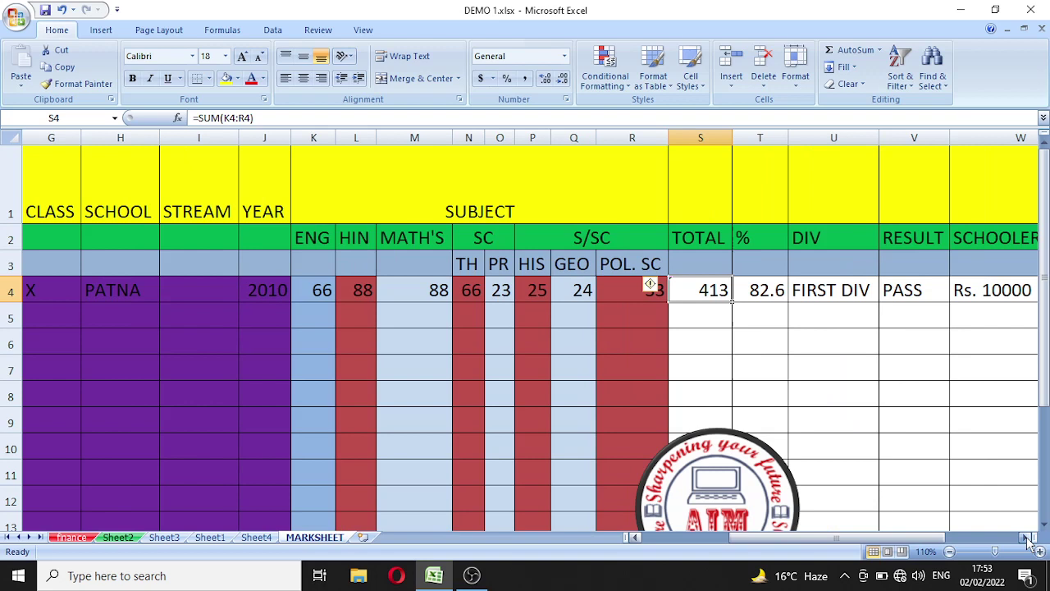
{"action": "left_click", "coordinate": [756, 289]}
{"action": "left_click", "coordinate": [711, 289]}
{"action": "left_click", "coordinate": [772, 293]}
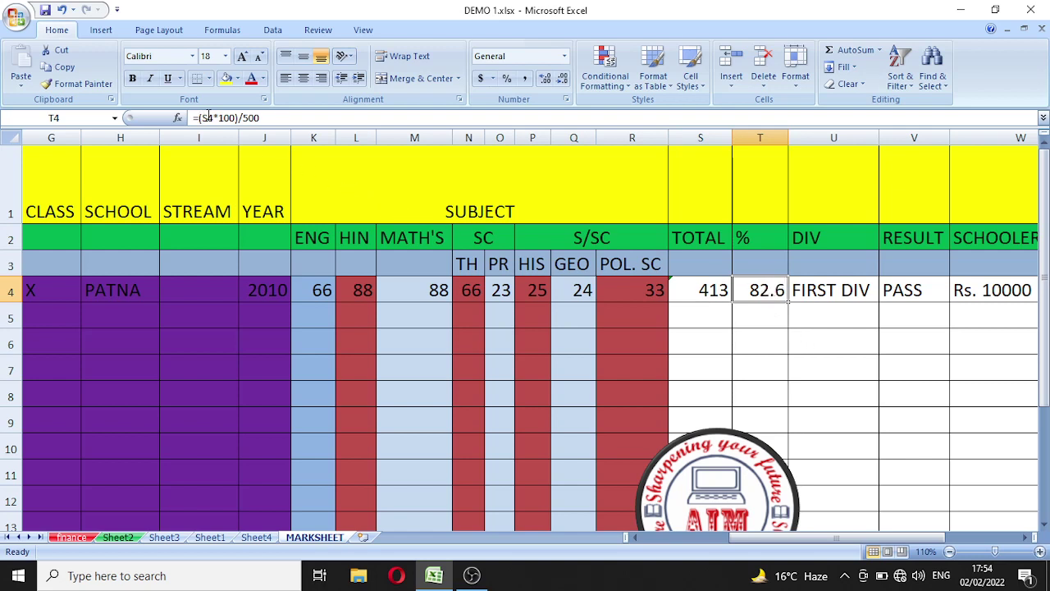
{"action": "left_click_drag", "start_coordinate": [261, 119], "coordinate": [194, 118]}
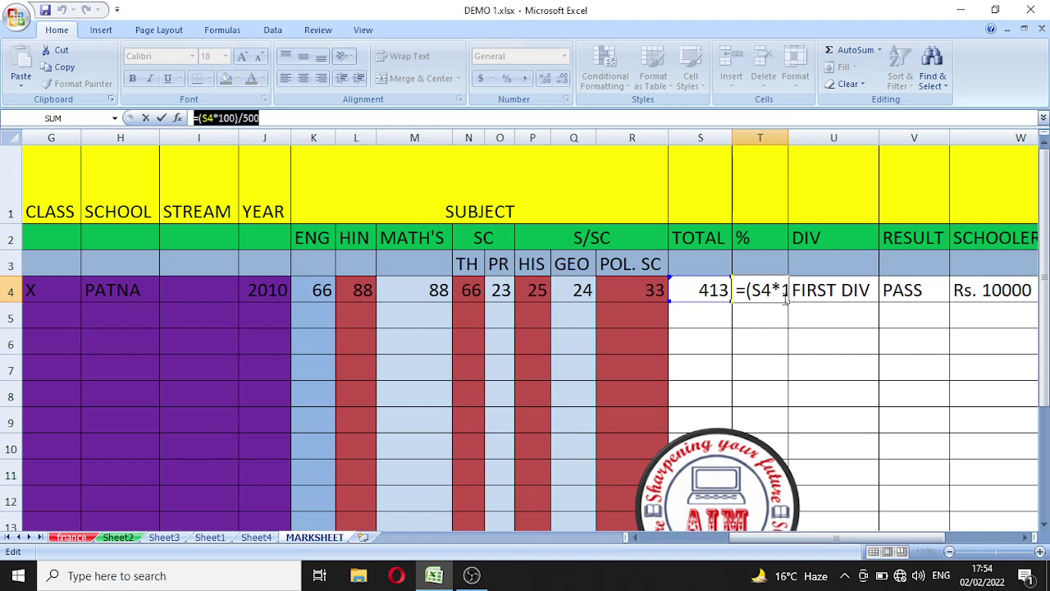
{"action": "key", "text": "Return"}
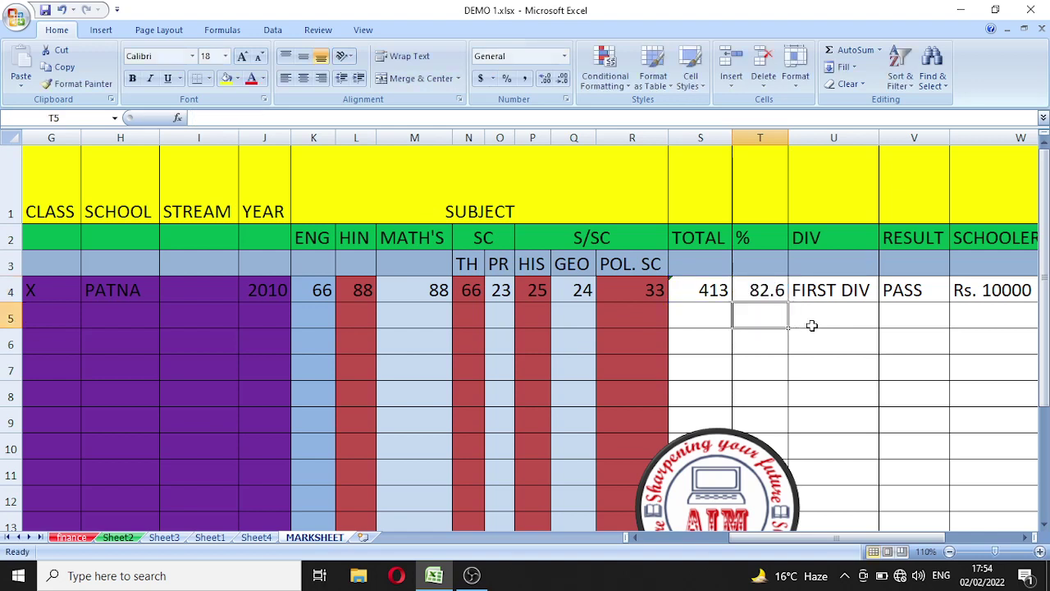
Review the student's percentage, division, result, scholarship and grade cells one by one from T4 to X4
{"action": "left_click", "coordinate": [780, 291]}
{"action": "left_click", "coordinate": [832, 294]}
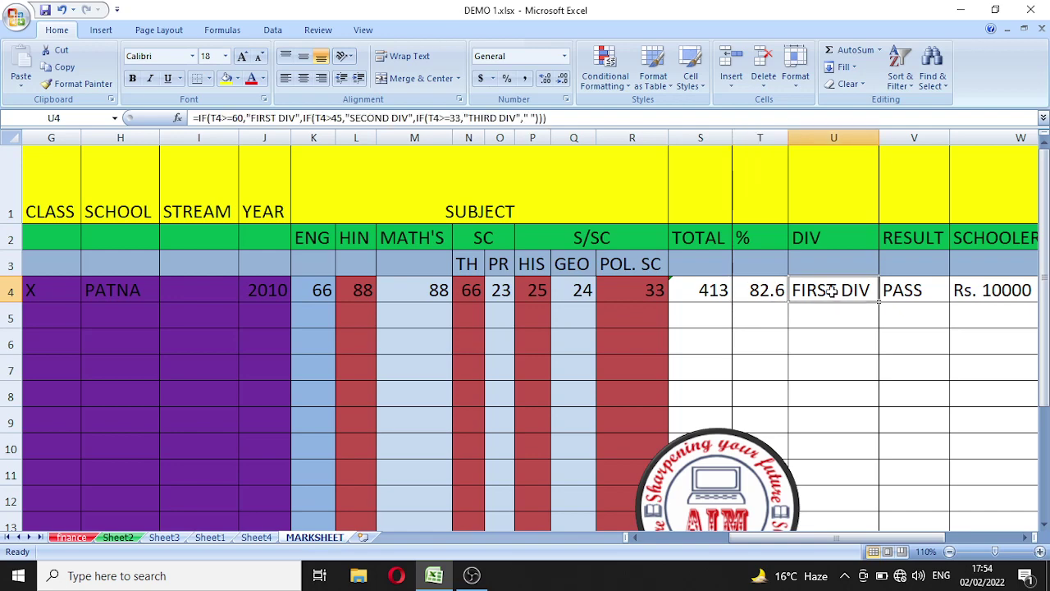
{"action": "left_click", "coordinate": [912, 289]}
{"action": "left_click", "coordinate": [995, 295]}
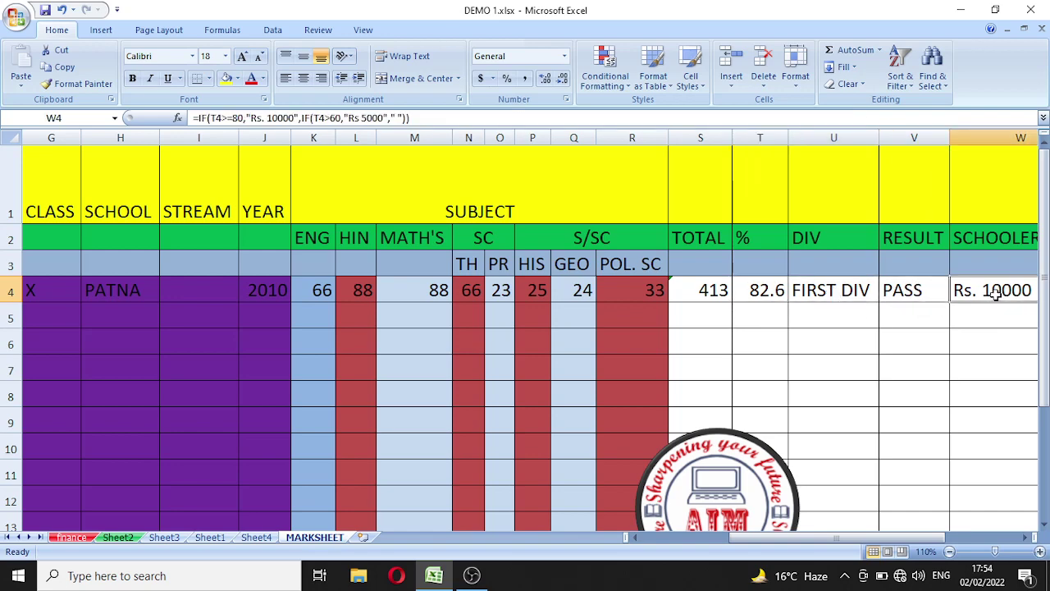
{"action": "key", "text": "Right"}
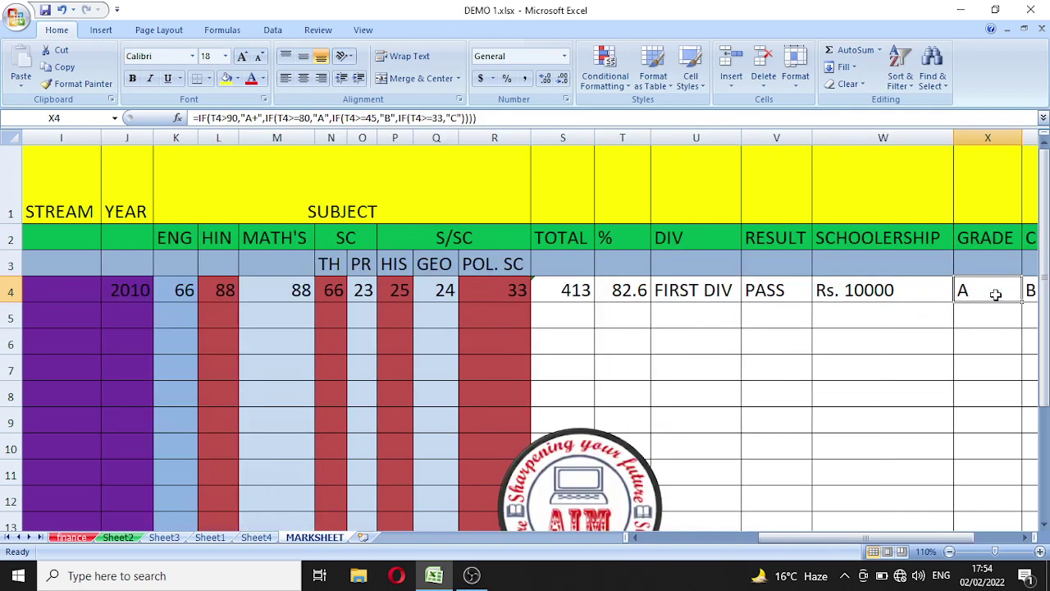
Examine the full nested IF formula that determines the division in U4
{"action": "left_click", "coordinate": [682, 290]}
{"action": "left_click_drag", "start_coordinate": [548, 117], "coordinate": [128, 116]}
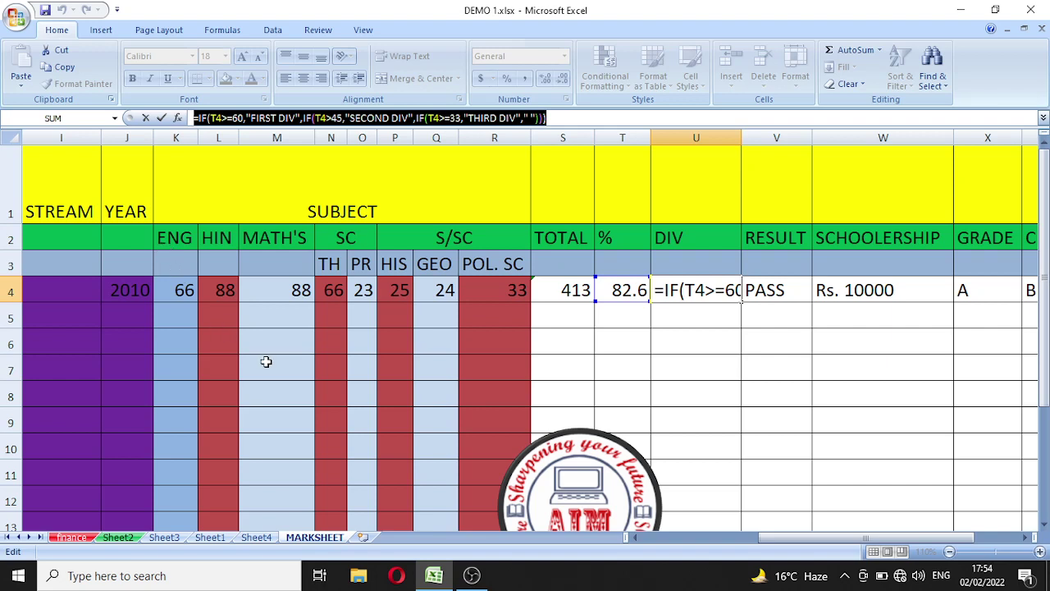
{"action": "left_click_drag", "start_coordinate": [801, 534], "coordinate": [656, 537]}
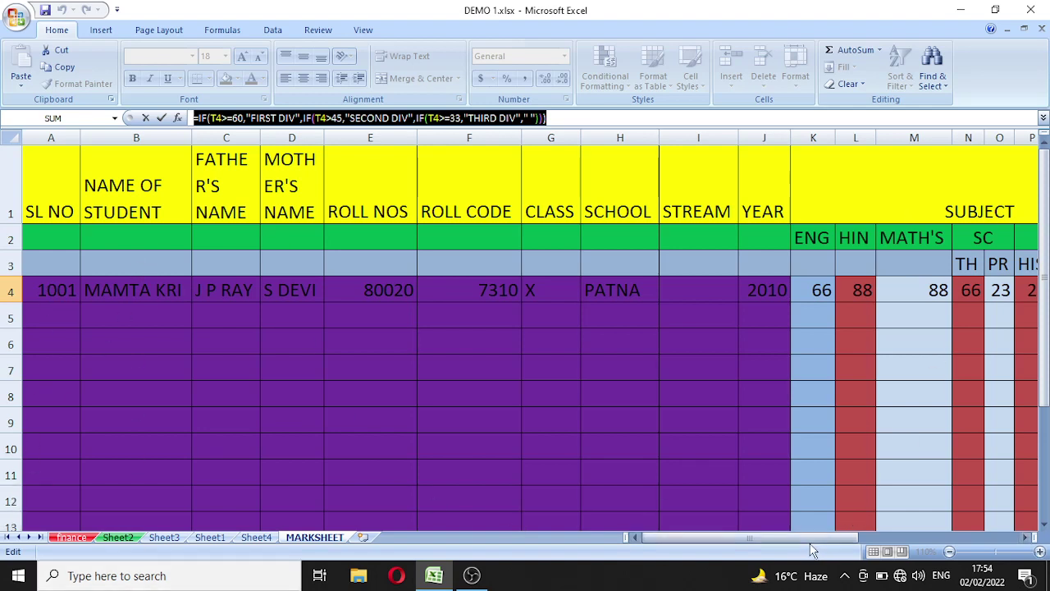
{"action": "left_click_drag", "start_coordinate": [809, 537], "coordinate": [937, 529]}
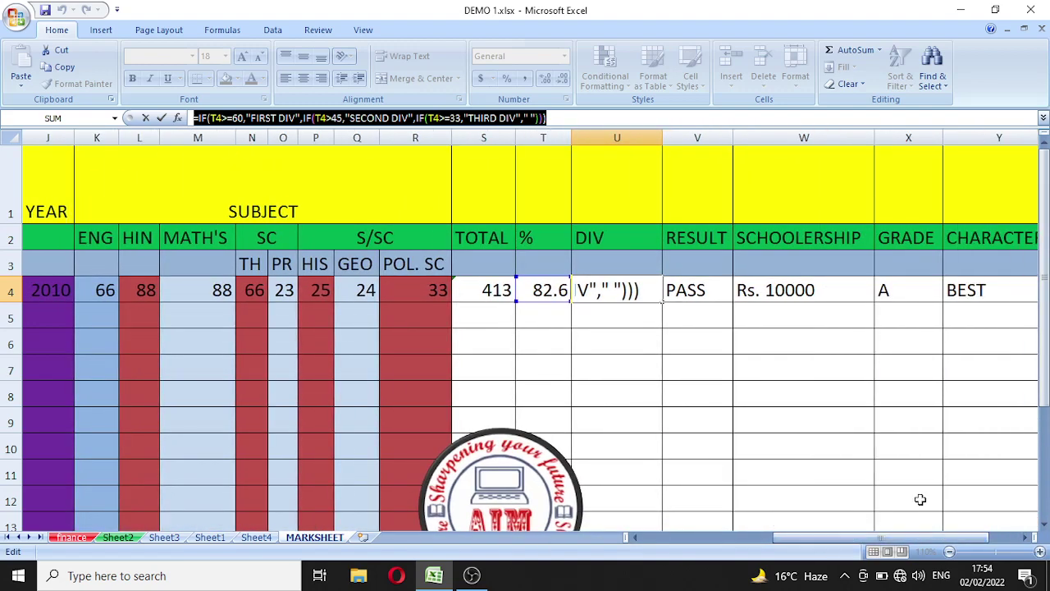
{"action": "left_click", "coordinate": [600, 386]}
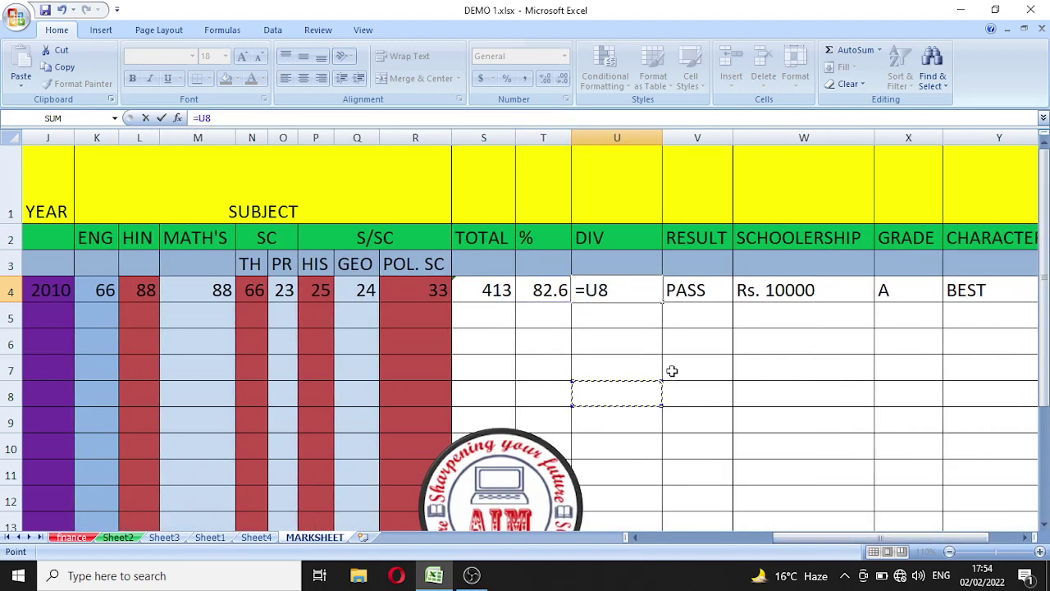
{"action": "key", "text": "BackSpace"}
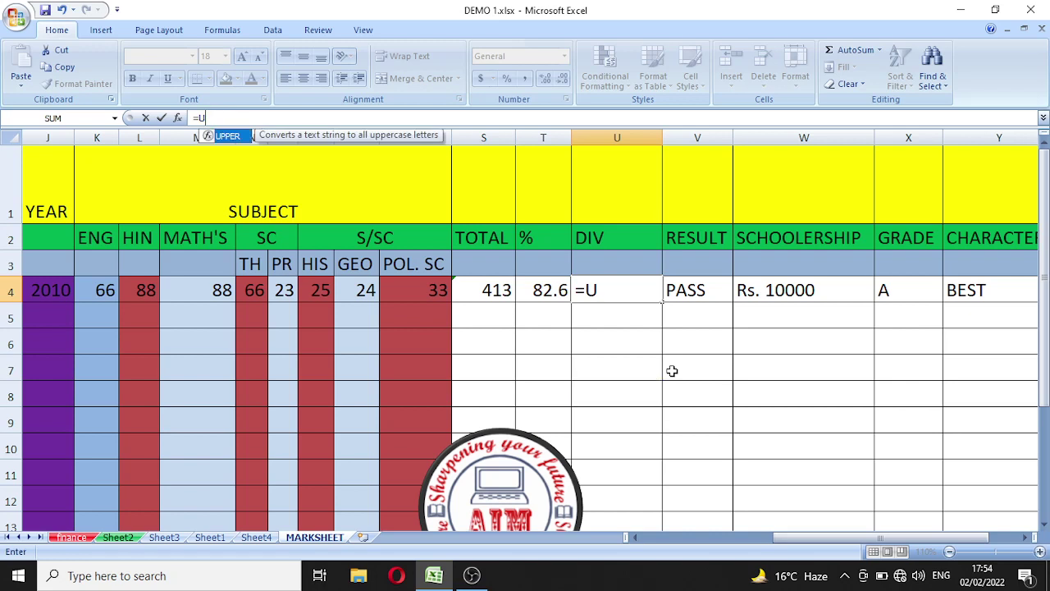
{"action": "key", "text": "ctrl+z"}
{"action": "key", "text": "ctrl+y"}
{"action": "key", "text": "Return"}
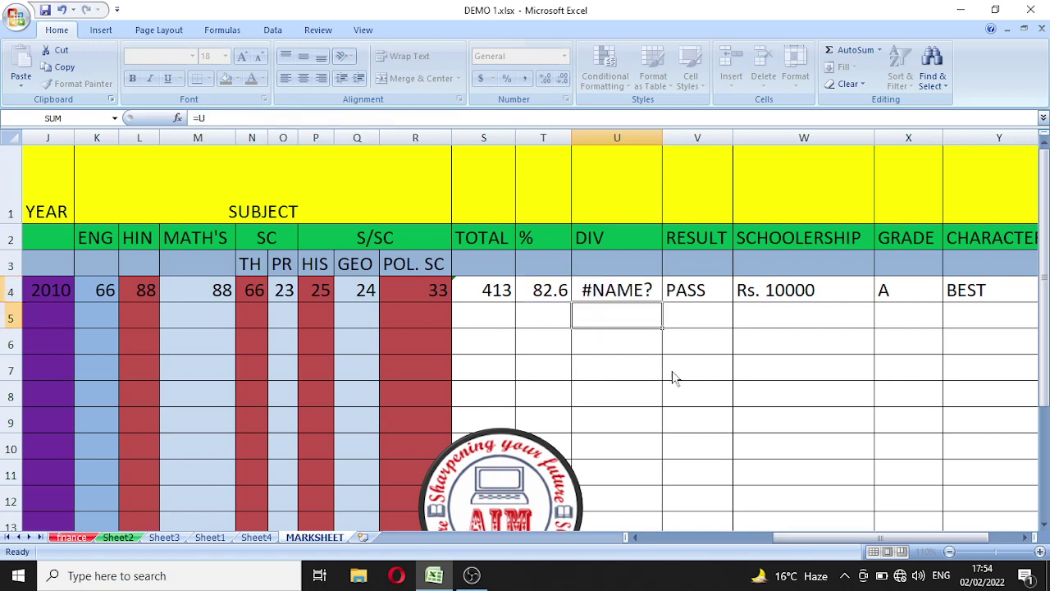
{"action": "key", "text": "ctrl+z"}
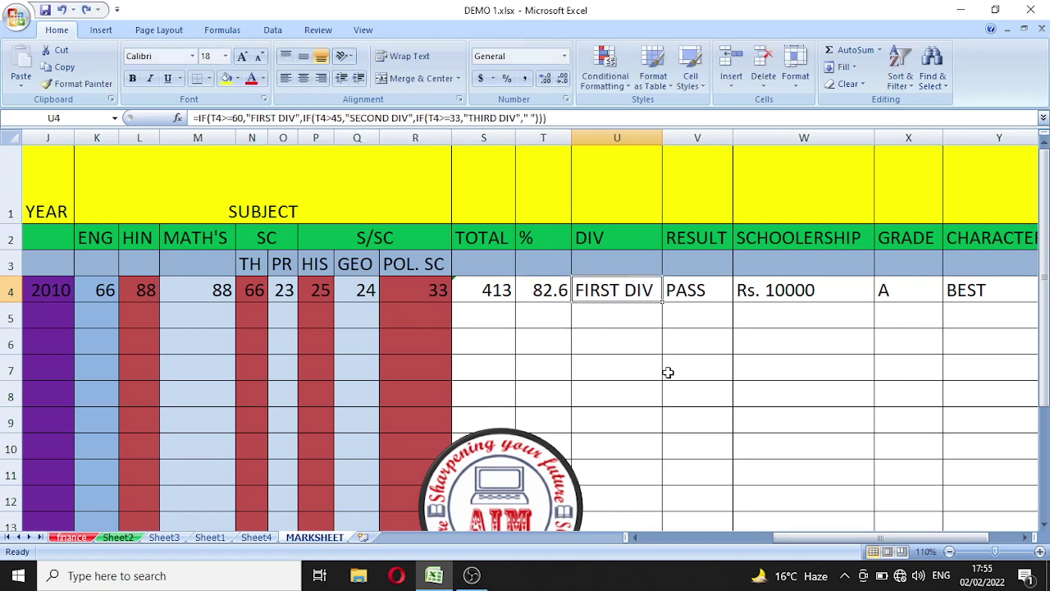
{"action": "left_click", "coordinate": [669, 372]}
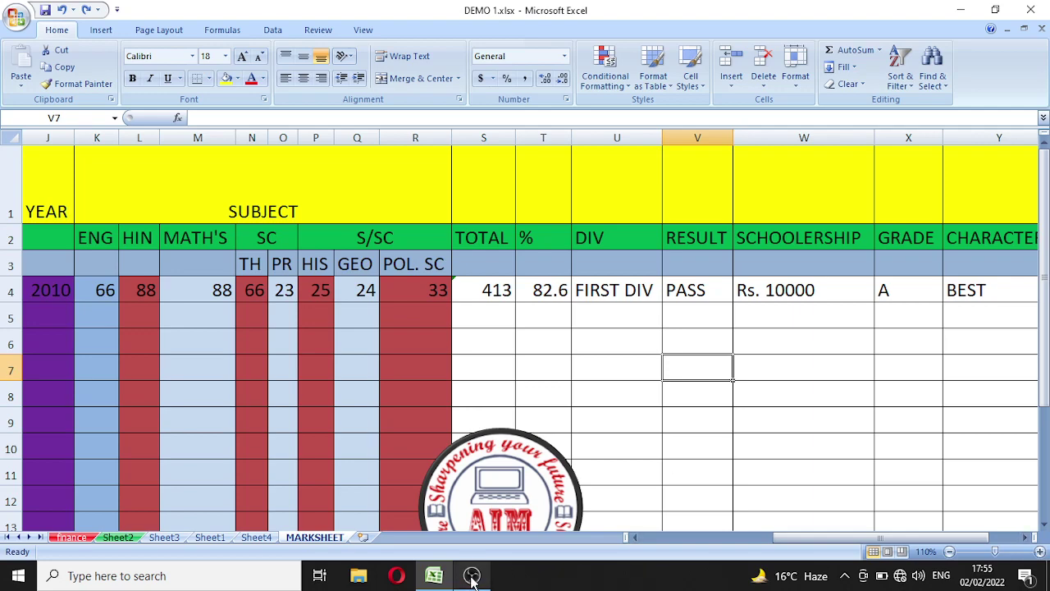